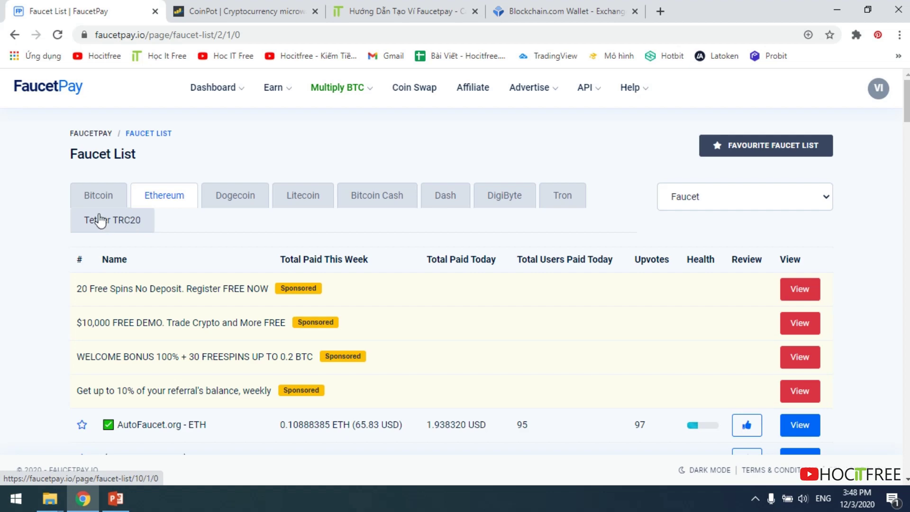
Switch to the Hocitfree Faucetpay guide and go to section 5's table of Bitcoin sites, highlighting the Faucet Crypto entry.
{"action": "left_click", "coordinate": [388, 12]}
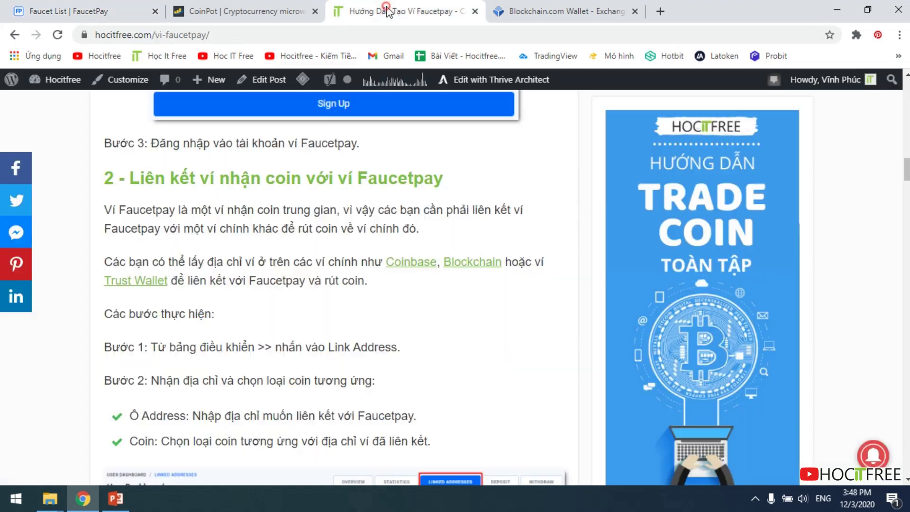
{"action": "scroll", "coordinate": [275, 209], "scroll_direction": "up", "scroll_amount": 5}
{"action": "scroll", "coordinate": [275, 209], "scroll_direction": "up", "scroll_amount": 10}
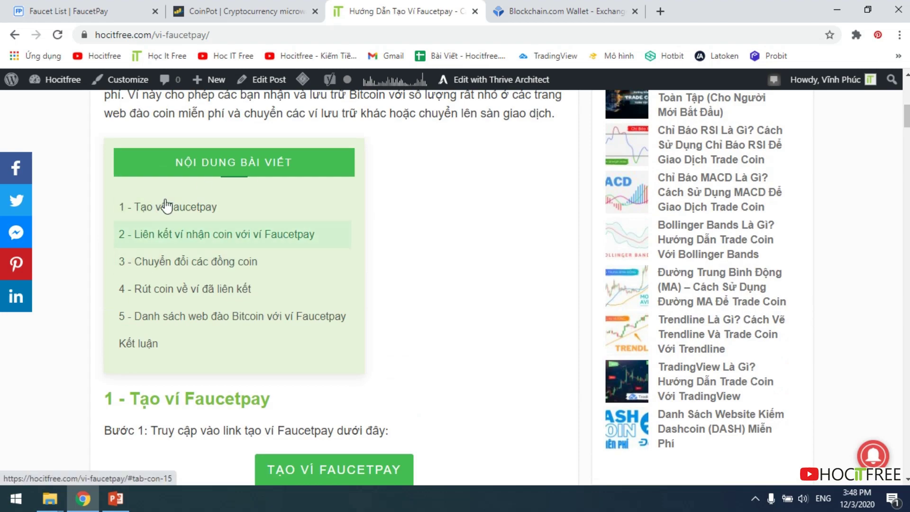
{"action": "left_click", "coordinate": [205, 320]}
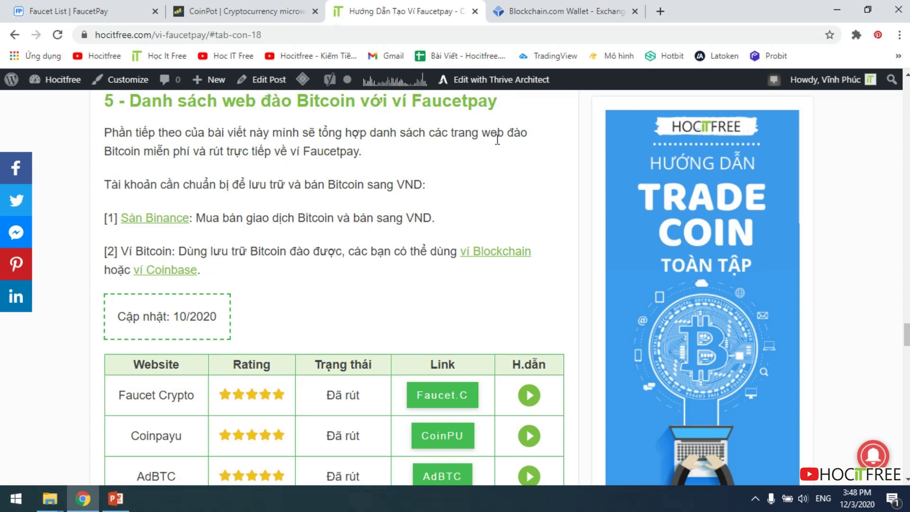
{"action": "scroll", "coordinate": [497, 140], "scroll_direction": "down", "scroll_amount": 4}
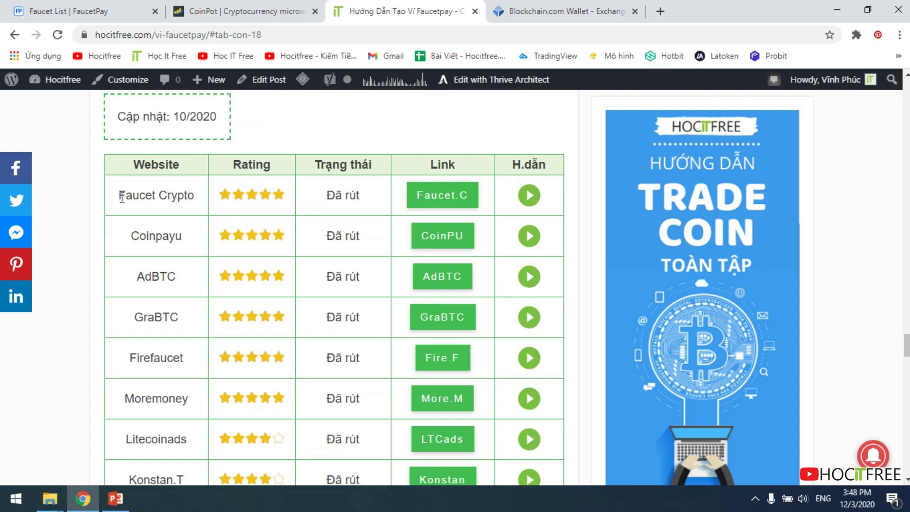
{"action": "left_click_drag", "start_coordinate": [120, 195], "coordinate": [194, 205]}
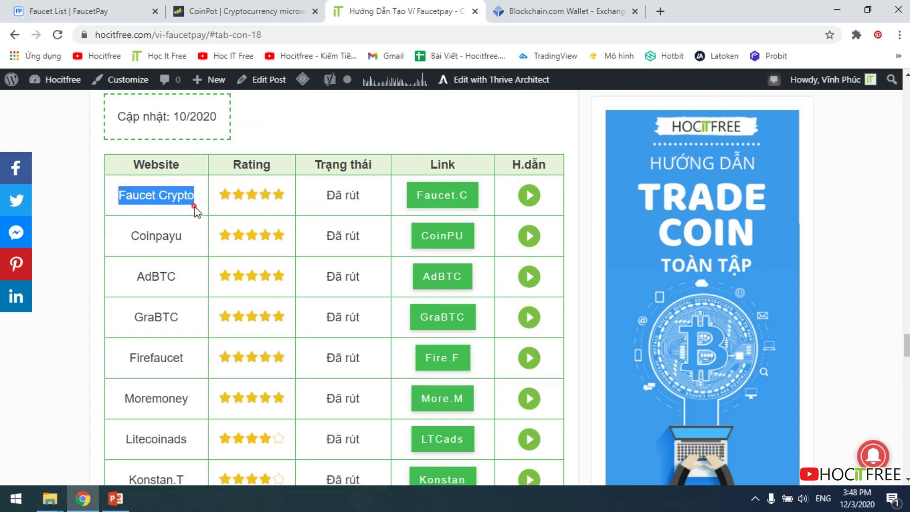
{"action": "left_click", "coordinate": [193, 207]}
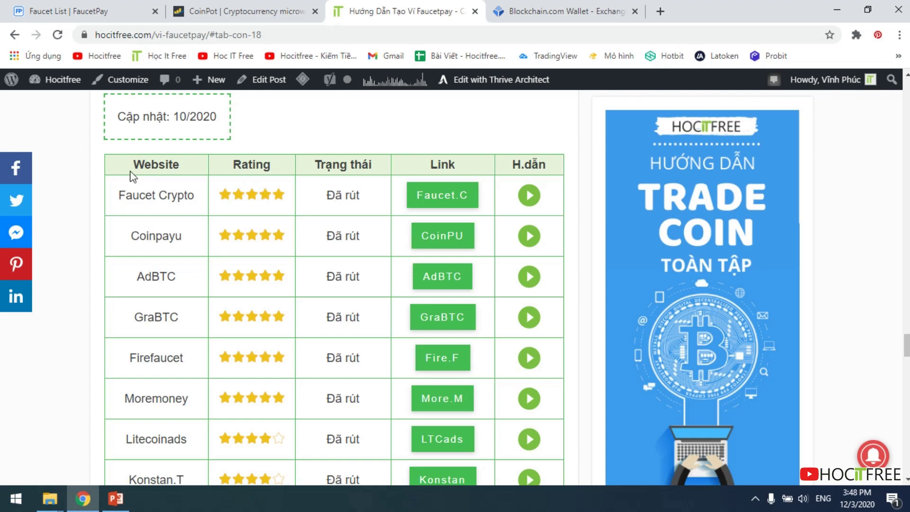
Look over the FaucetPay Faucet List for Ethereum and return to the guide's website table.
{"action": "left_click", "coordinate": [97, 9]}
{"action": "scroll", "coordinate": [190, 303], "scroll_direction": "down", "scroll_amount": 5}
{"action": "scroll", "coordinate": [143, 270], "scroll_direction": "up", "scroll_amount": 5}
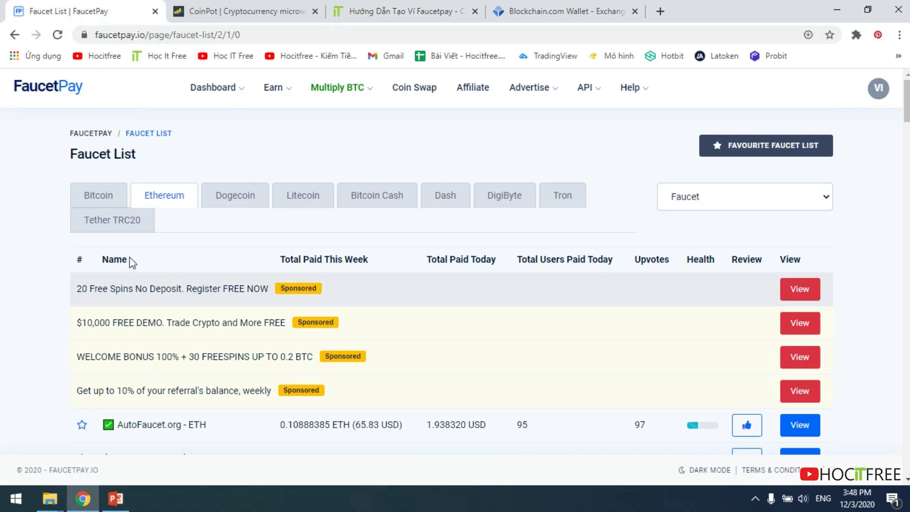
{"action": "left_click", "coordinate": [398, 9]}
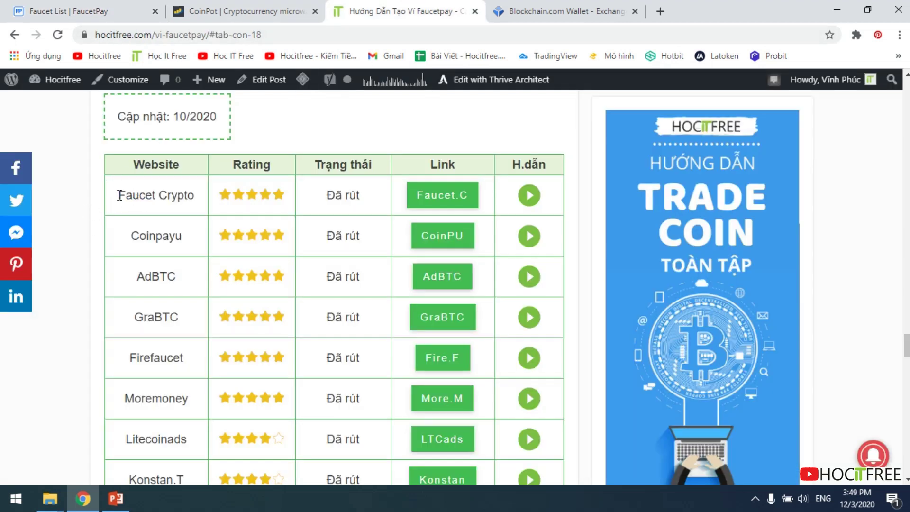
Open the Faucet Crypto site from its link in the guide's table and enter its dashboard.
{"action": "left_click_drag", "start_coordinate": [118, 195], "coordinate": [180, 195]}
{"action": "left_click", "coordinate": [442, 195]}
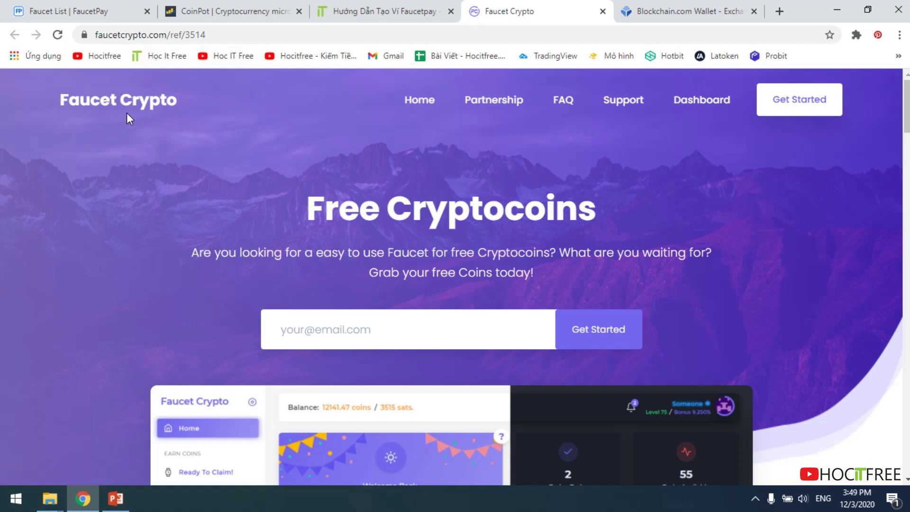
{"action": "left_click", "coordinate": [721, 100]}
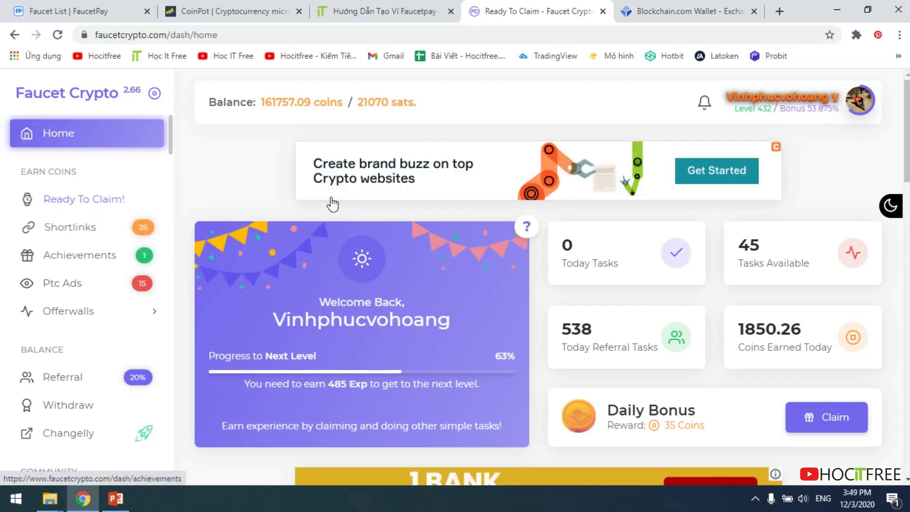
Find the Main Reward on the Faucet Crypto dashboard, reopen the dashboard in a duplicate tab and close the original tab.
{"action": "scroll", "coordinate": [277, 304], "scroll_direction": "down", "scroll_amount": 3}
{"action": "scroll", "coordinate": [277, 302], "scroll_direction": "down", "scroll_amount": 4}
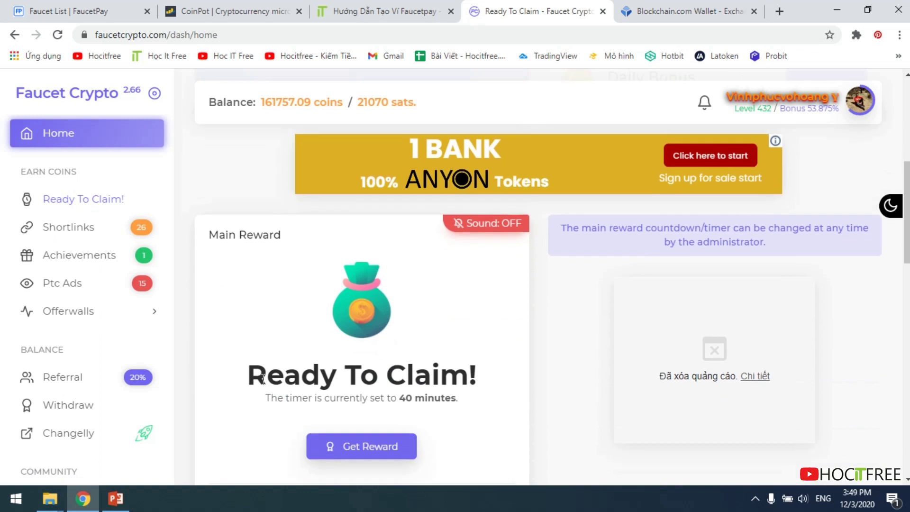
{"action": "left_click_drag", "start_coordinate": [256, 379], "coordinate": [498, 379]}
{"action": "key", "text": "alt+d"}
{"action": "key", "text": "alt+Return"}
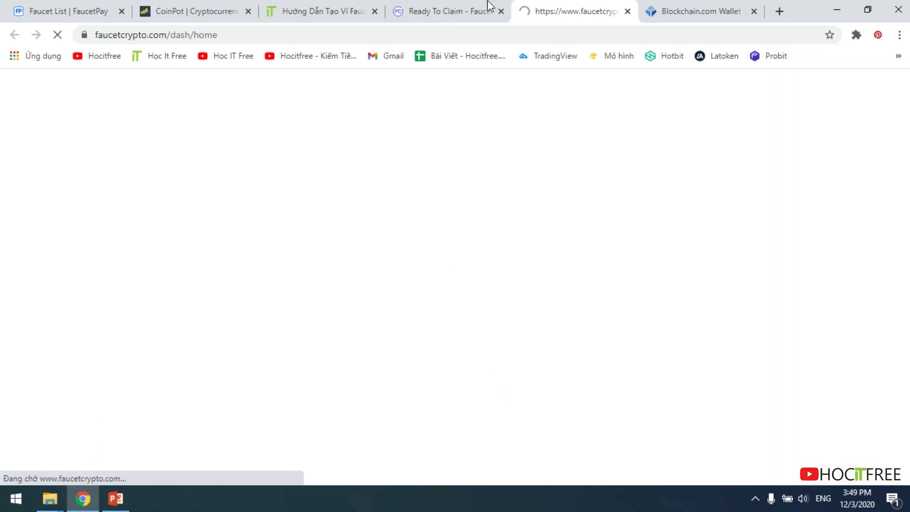
{"action": "left_click", "coordinate": [501, 11]}
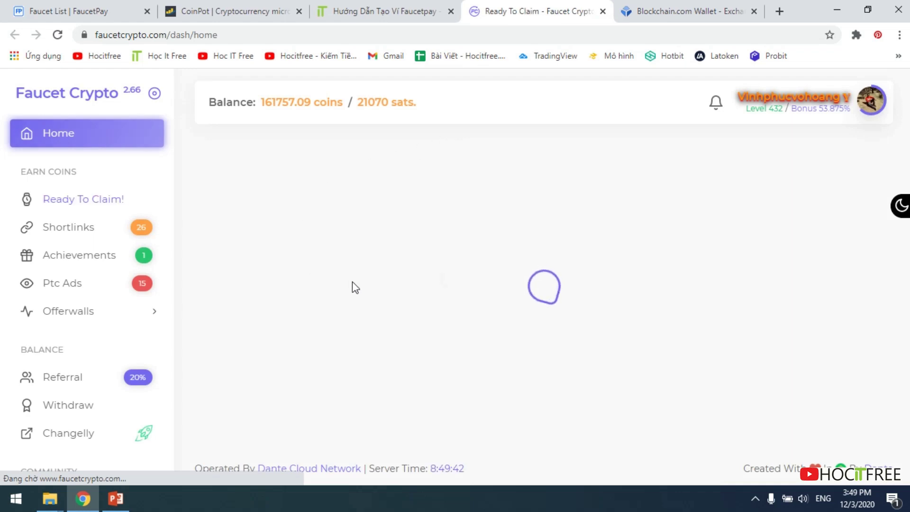
Claim the Main Reward on Faucet Crypto, confirming it on the claim page.
{"action": "scroll", "coordinate": [428, 248], "scroll_direction": "down", "scroll_amount": 7}
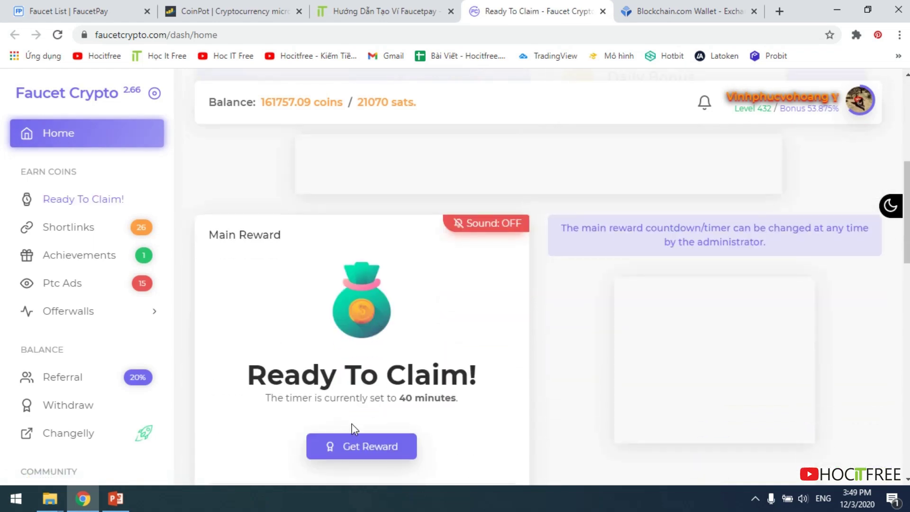
{"action": "scroll", "coordinate": [427, 401], "scroll_direction": "down", "scroll_amount": 1}
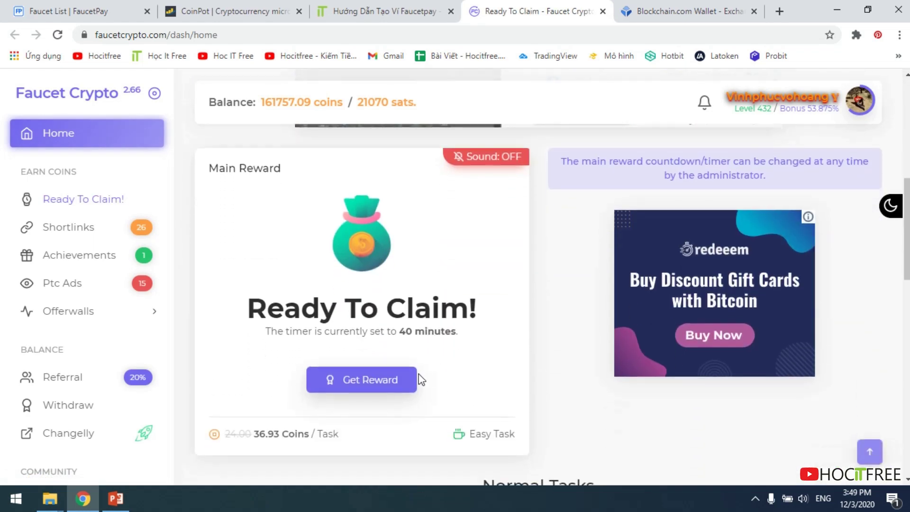
{"action": "left_click", "coordinate": [384, 387]}
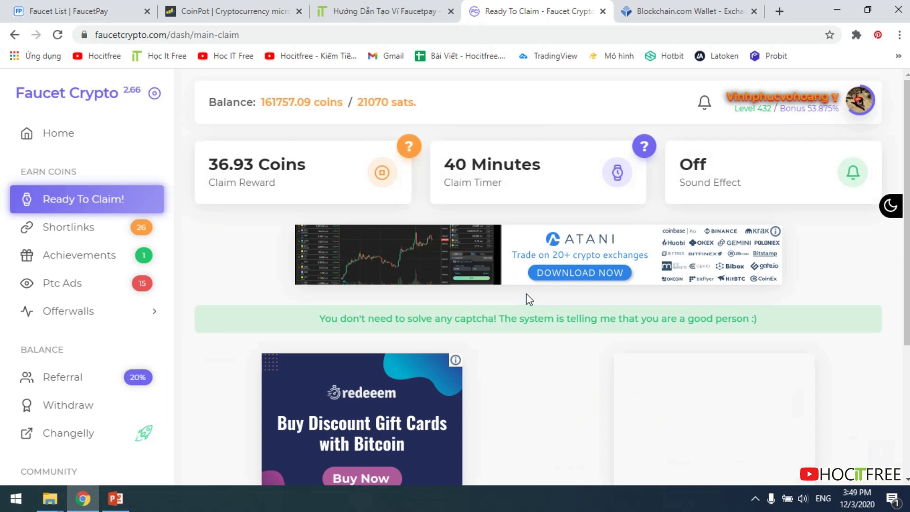
{"action": "scroll", "coordinate": [543, 317], "scroll_direction": "down", "scroll_amount": 3}
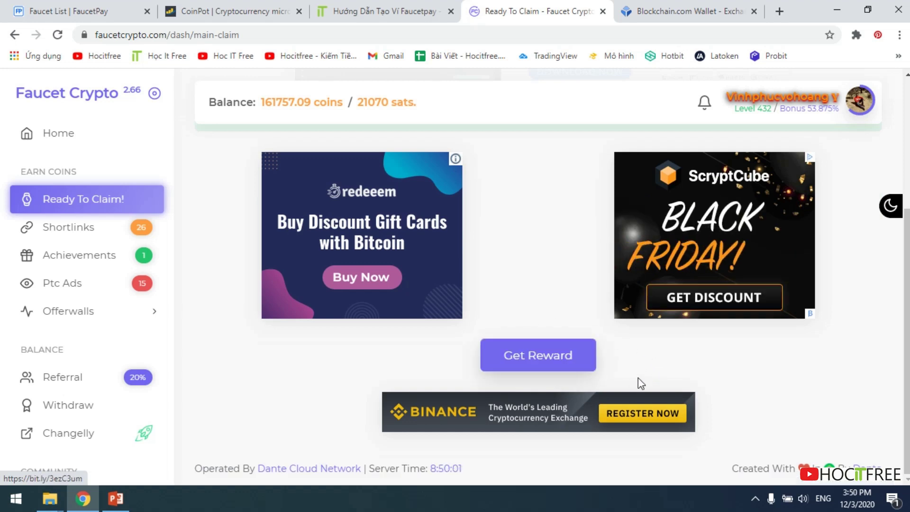
{"action": "left_click", "coordinate": [545, 360]}
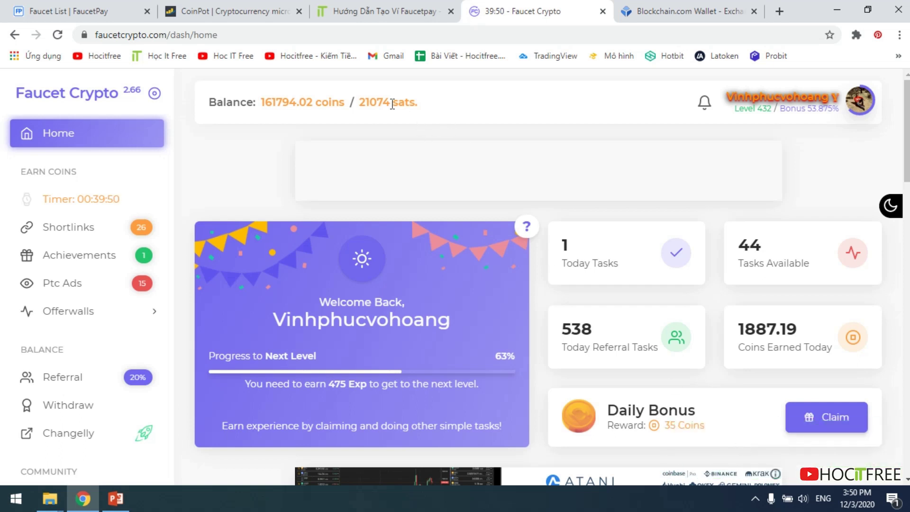
Check the account balance in satoshi at the head of the Faucet Crypto dashboard.
{"action": "left_click_drag", "start_coordinate": [360, 103], "coordinate": [422, 111]}
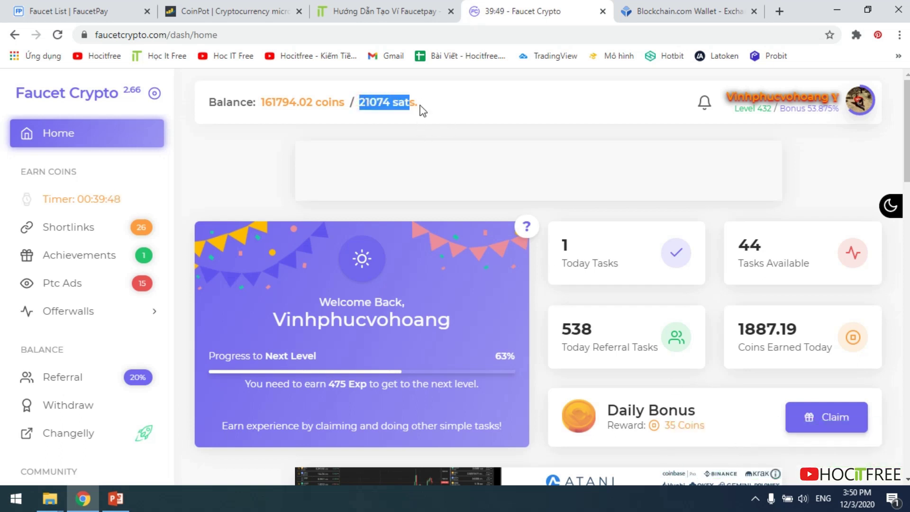
{"action": "left_click", "coordinate": [372, 105]}
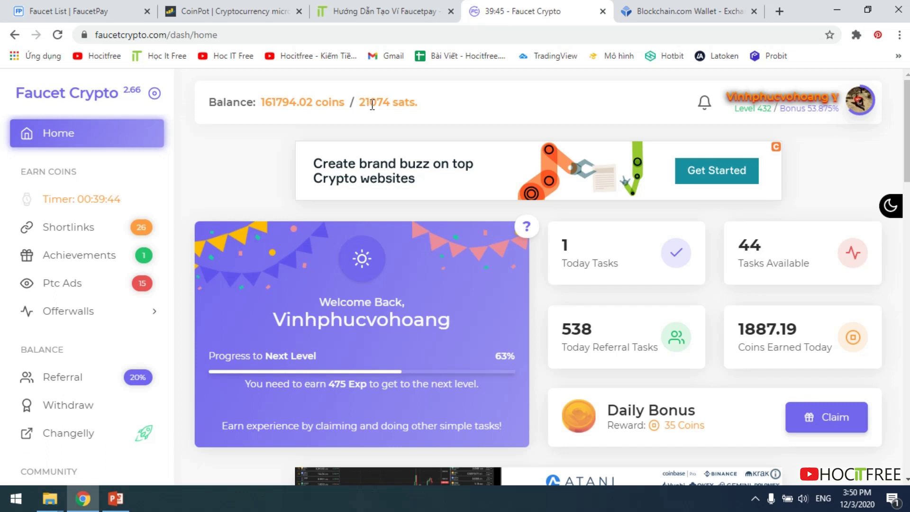
{"action": "left_click_drag", "start_coordinate": [391, 107], "coordinate": [430, 105]}
{"action": "left_click", "coordinate": [434, 104]}
Open Ptc Ads and examine the available adverts, their viewing times and their coin rewards.
{"action": "left_click", "coordinate": [61, 287]}
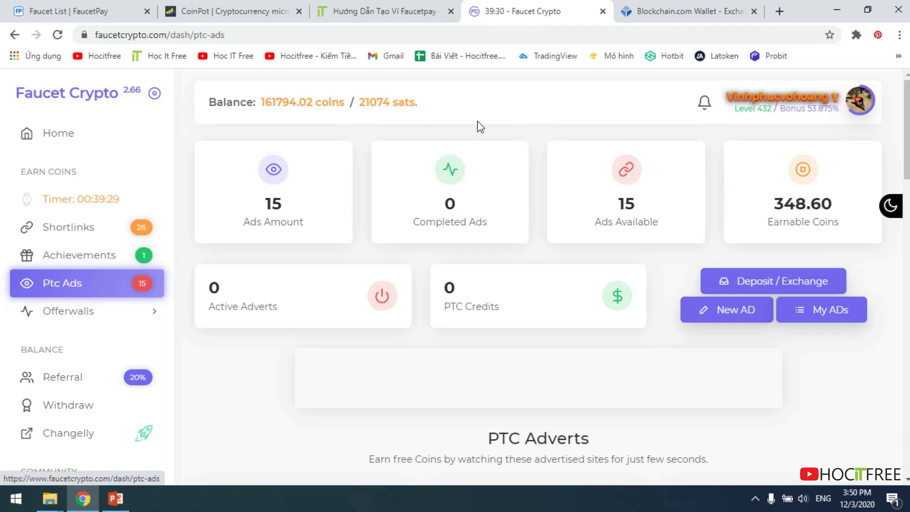
{"action": "scroll", "coordinate": [363, 219], "scroll_direction": "down", "scroll_amount": 5}
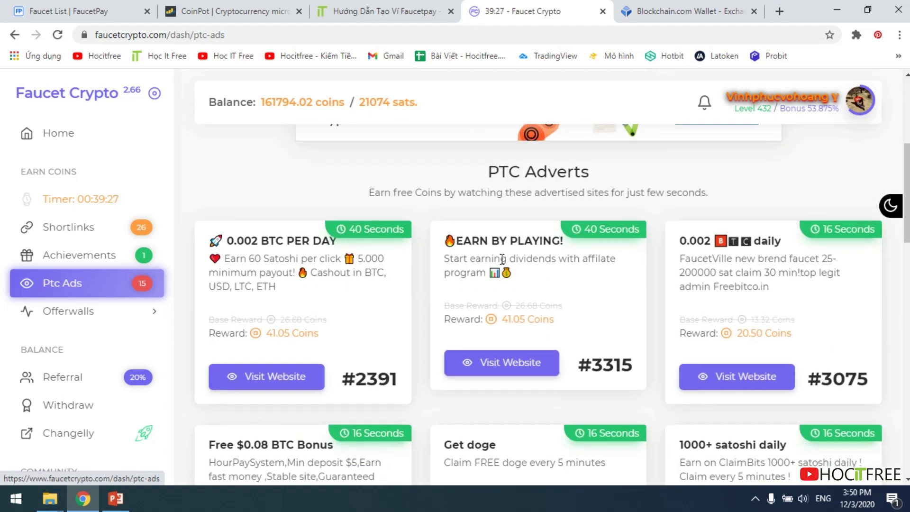
{"action": "scroll", "coordinate": [358, 180], "scroll_direction": "up", "scroll_amount": 5}
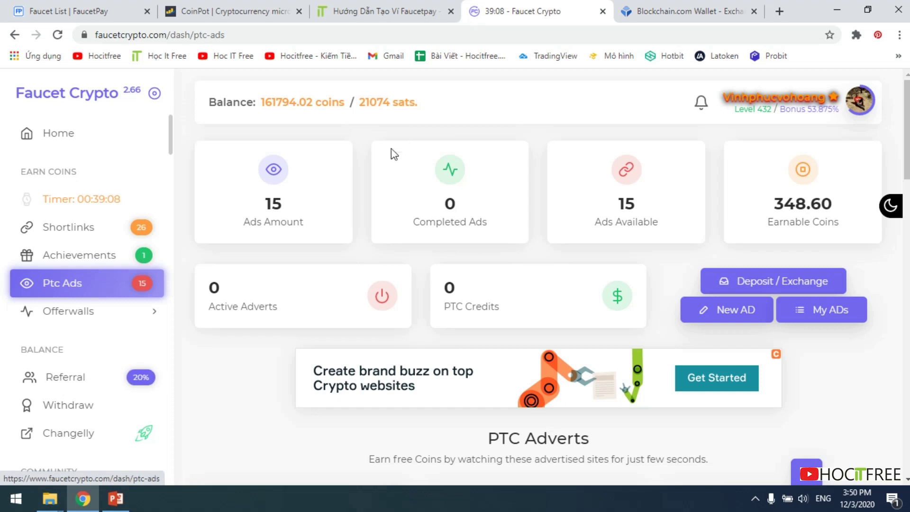
Go to the Faucet Crypto withdrawal page and open the withdrawal form for Bitcoin.
{"action": "left_click", "coordinate": [72, 412]}
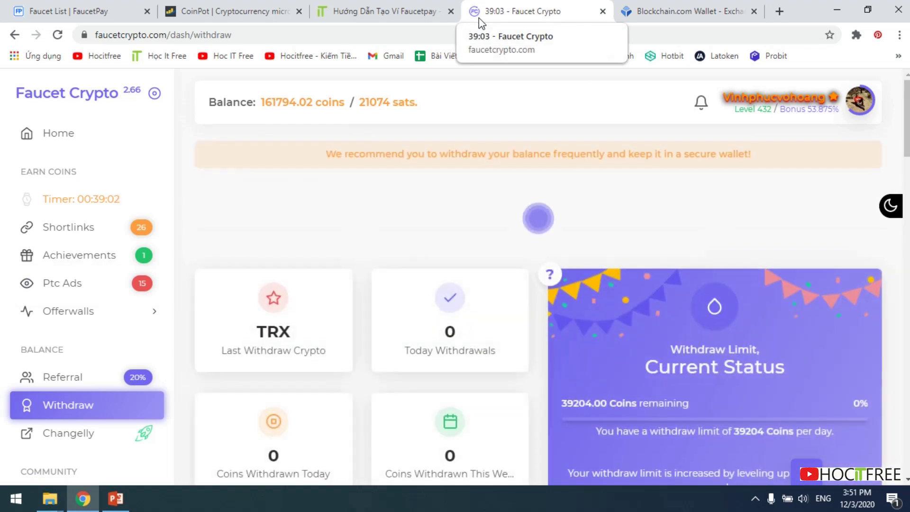
{"action": "scroll", "coordinate": [521, 180], "scroll_direction": "down", "scroll_amount": 3}
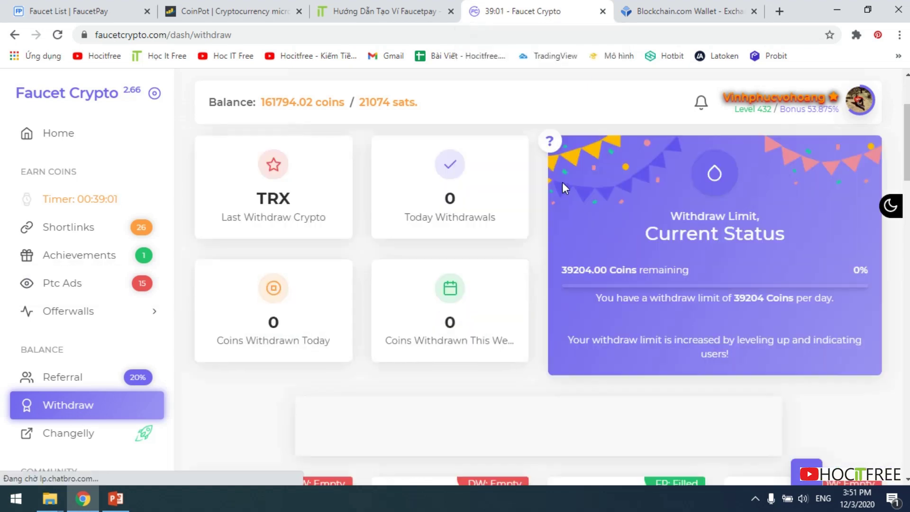
{"action": "scroll", "coordinate": [560, 312], "scroll_direction": "down", "scroll_amount": 9}
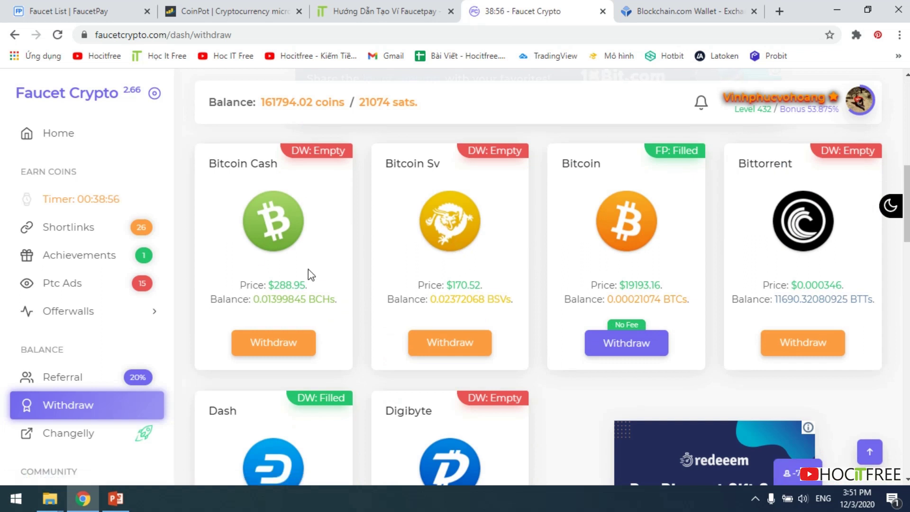
{"action": "left_click_drag", "start_coordinate": [561, 163], "coordinate": [609, 170]}
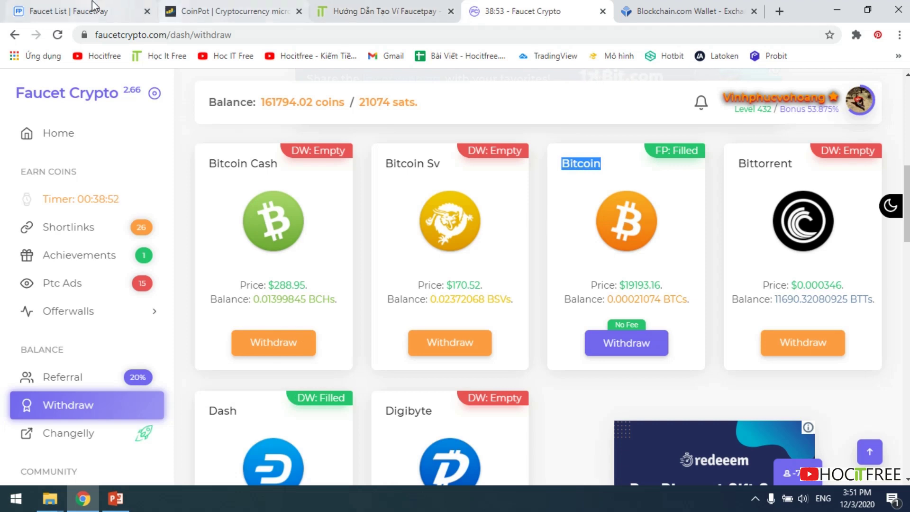
{"action": "left_click", "coordinate": [633, 353]}
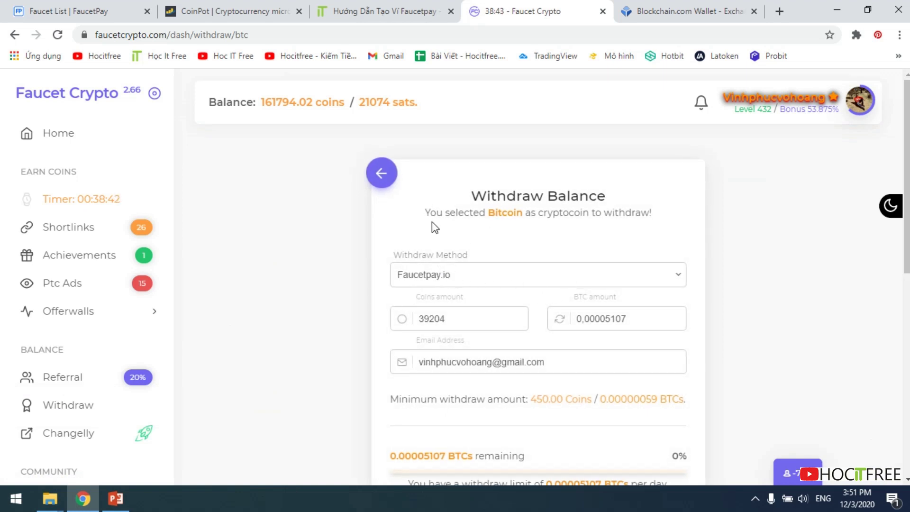
Check the Faucetpay.io withdrawal method and the recipient email address on the form, consulting the FaucetPay tab in between.
{"action": "left_click", "coordinate": [471, 280]}
{"action": "left_click", "coordinate": [62, 11]}
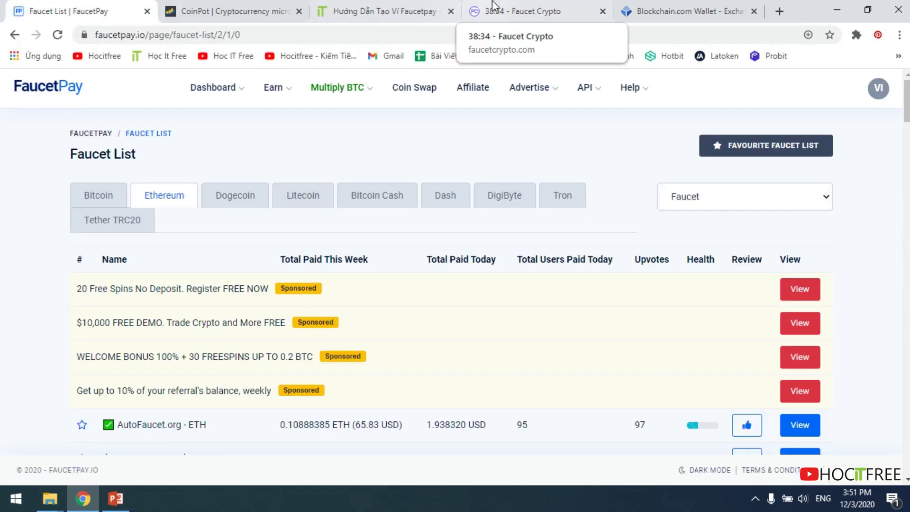
{"action": "left_click", "coordinate": [507, 6]}
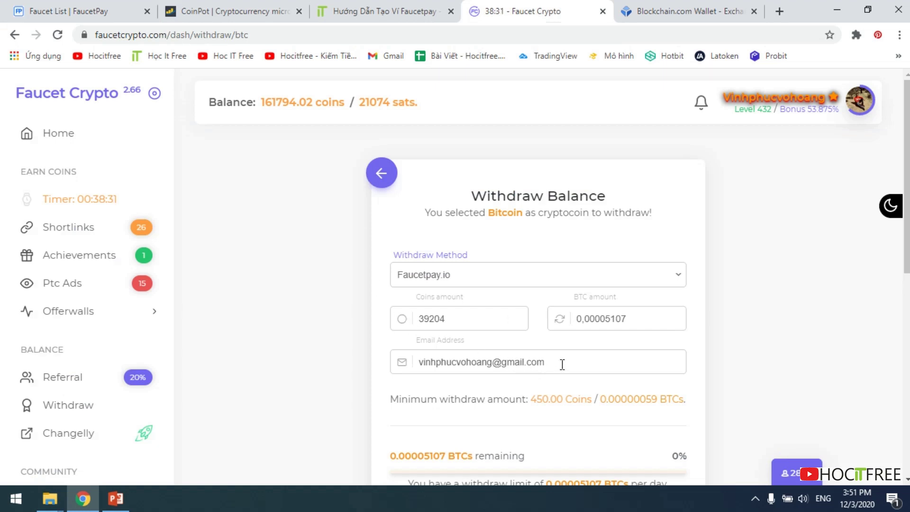
{"action": "left_click_drag", "start_coordinate": [562, 364], "coordinate": [318, 350]}
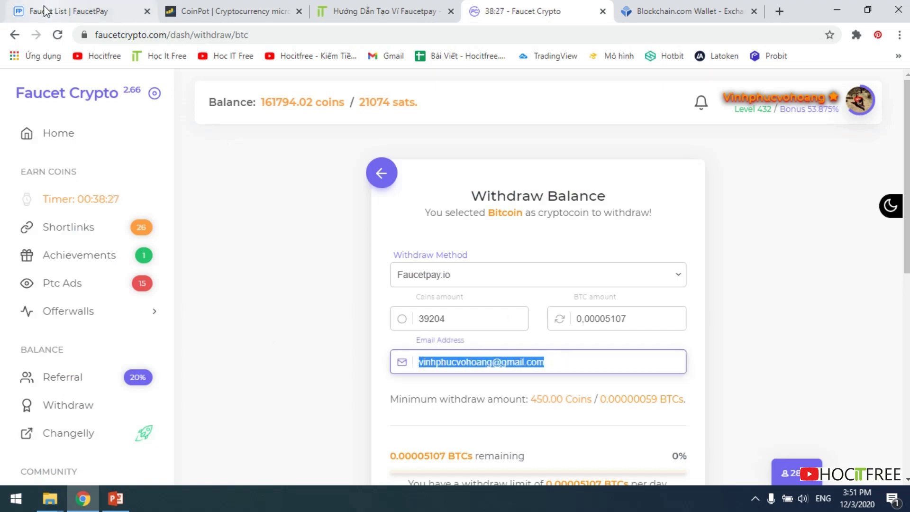
{"action": "left_click", "coordinate": [431, 363]}
{"action": "left_click", "coordinate": [571, 368], "text": "shift"}
{"action": "left_click", "coordinate": [571, 368]}
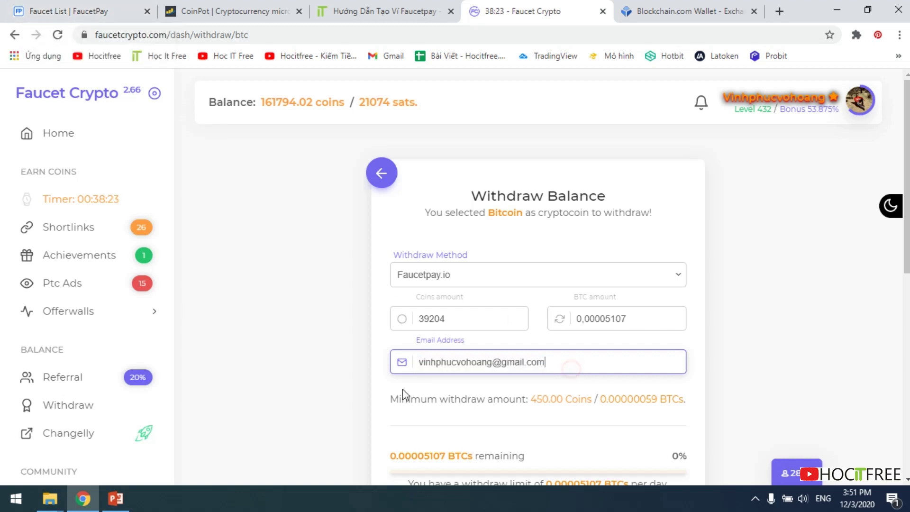
Examine the rest of the Bitcoin withdrawal form, including the amounts, the daily limit and the captcha.
{"action": "scroll", "coordinate": [482, 315], "scroll_direction": "down", "scroll_amount": 3}
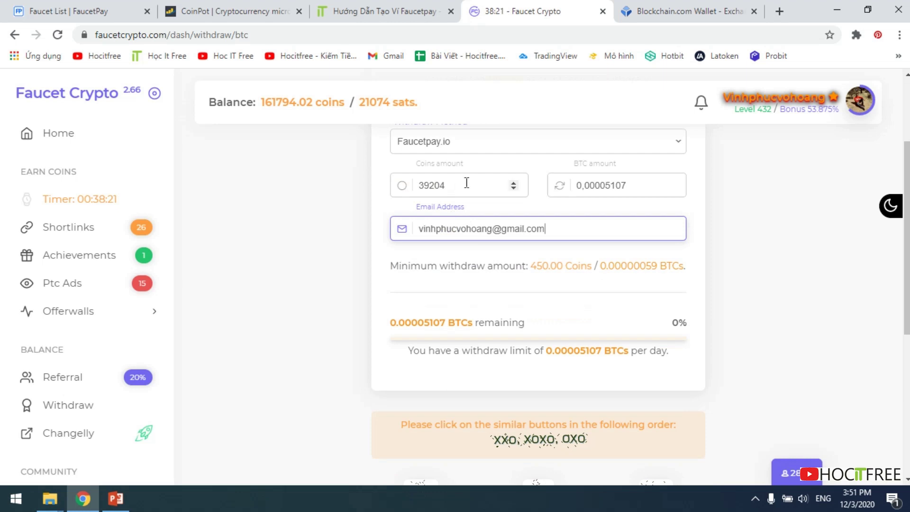
{"action": "left_click", "coordinate": [654, 168]}
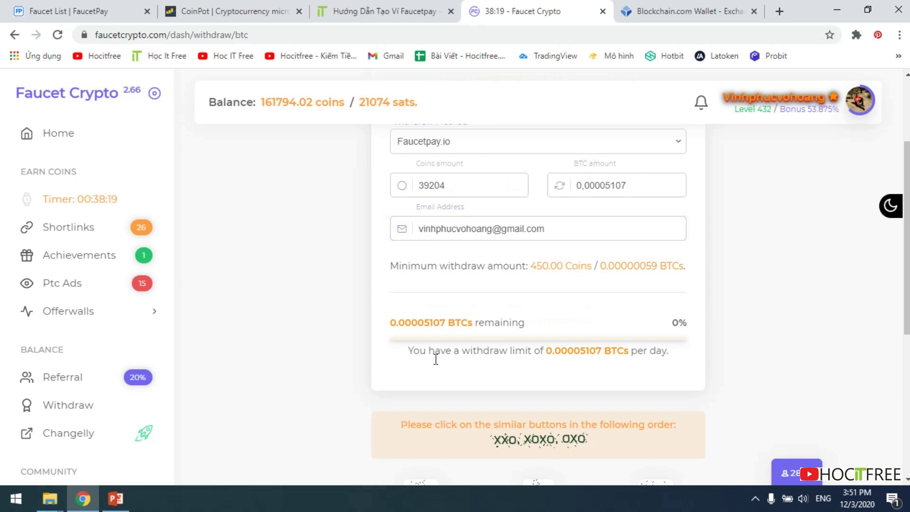
{"action": "scroll", "coordinate": [535, 435], "scroll_direction": "down", "scroll_amount": 3}
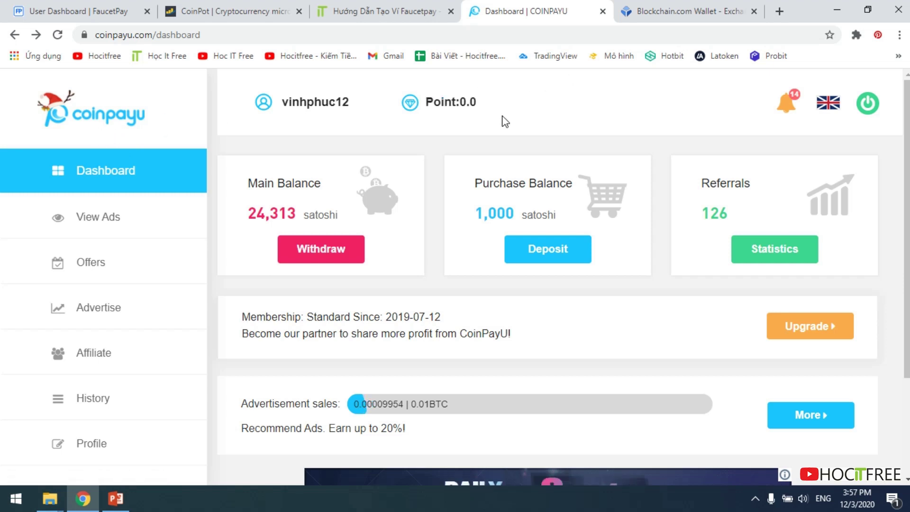
Open the CoinPayU withdrawal page, choose Faucetpay (BTC) as the wallet and confirm the choice to reach the withdrawal form.
{"action": "left_click", "coordinate": [321, 250]}
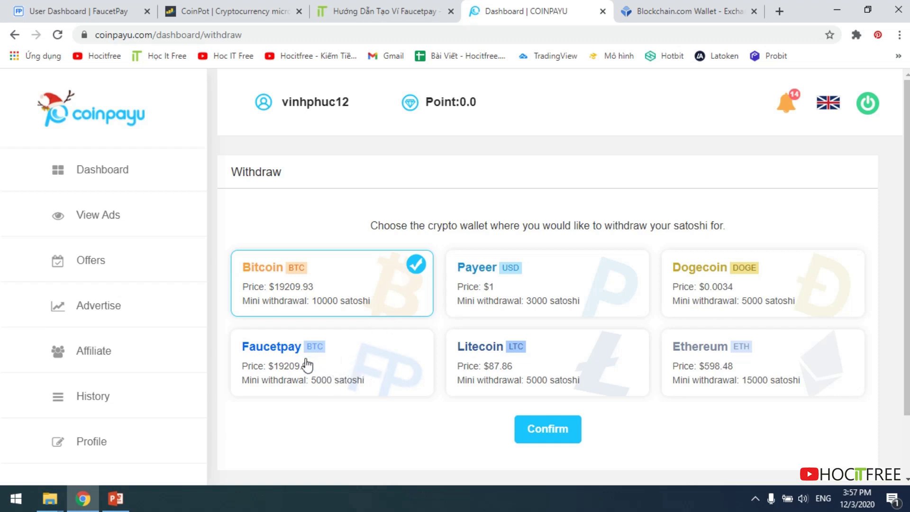
{"action": "left_click", "coordinate": [374, 366]}
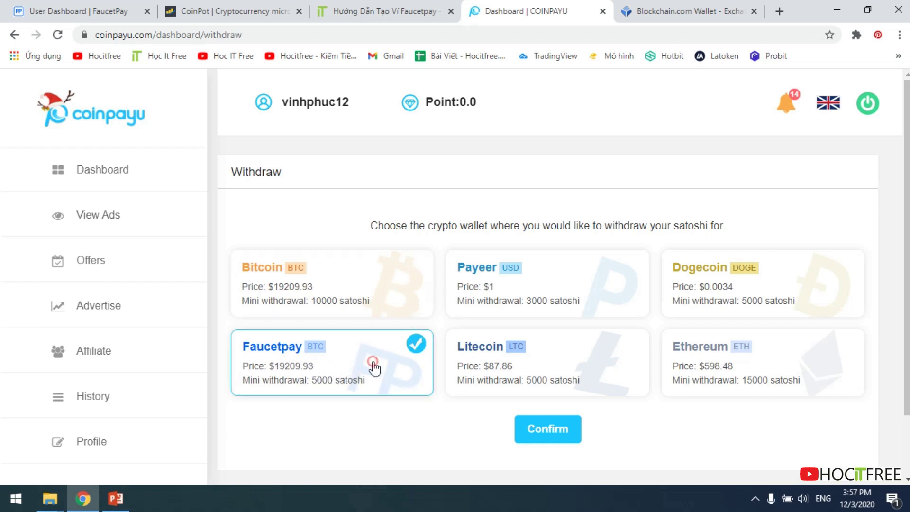
{"action": "left_click", "coordinate": [544, 431]}
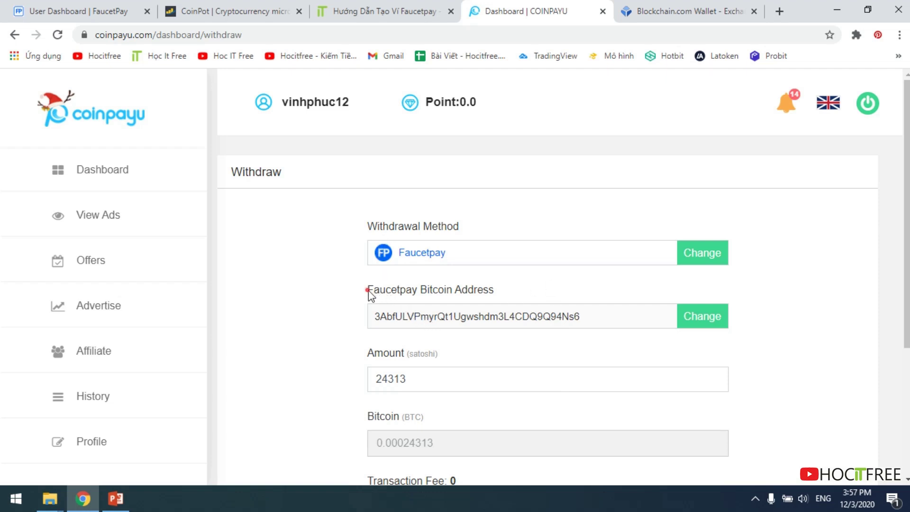
{"action": "left_click_drag", "start_coordinate": [368, 293], "coordinate": [483, 295]}
{"action": "left_click", "coordinate": [509, 293]}
Compare the Bitcoin addresses in FaucetPay's linked addresses with the Faucetpay Bitcoin Address on the CoinPayU withdrawal form.
{"action": "left_click", "coordinate": [30, 7]}
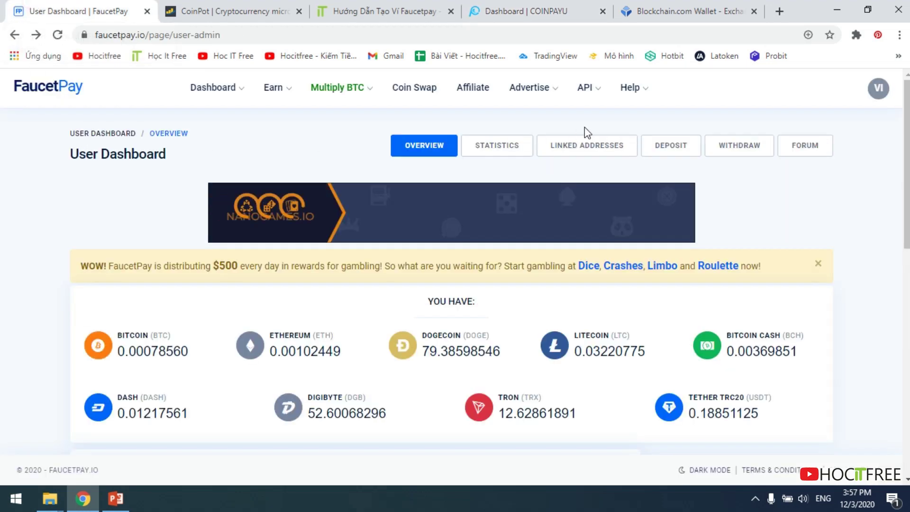
{"action": "left_click", "coordinate": [587, 150]}
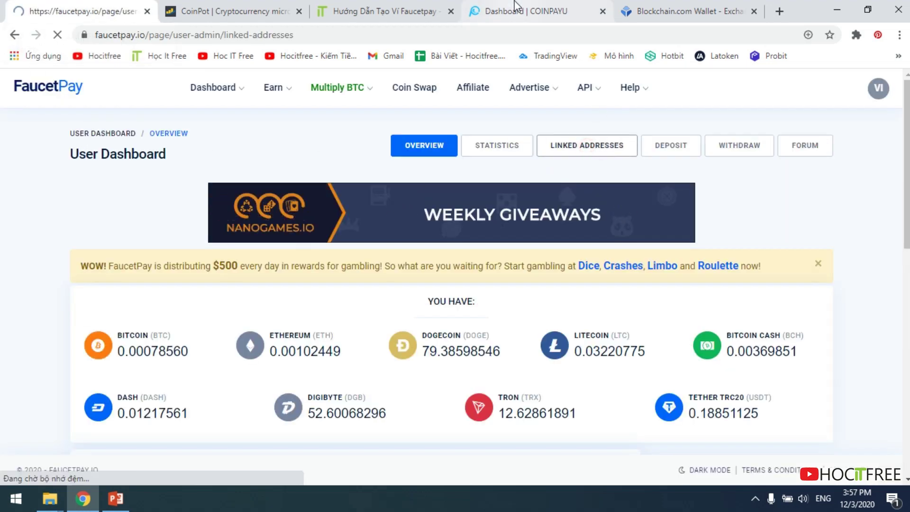
{"action": "scroll", "coordinate": [463, 241], "scroll_direction": "down", "scroll_amount": 9}
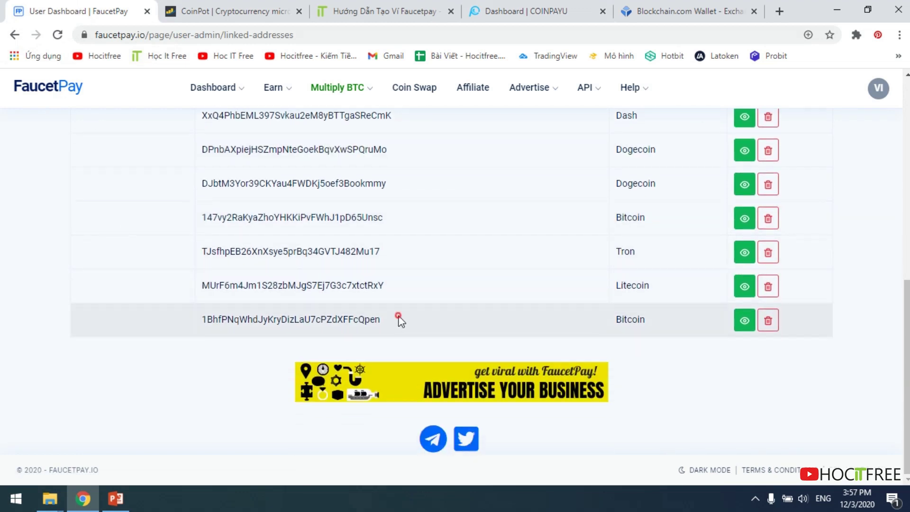
{"action": "left_click_drag", "start_coordinate": [399, 317], "coordinate": [201, 318]}
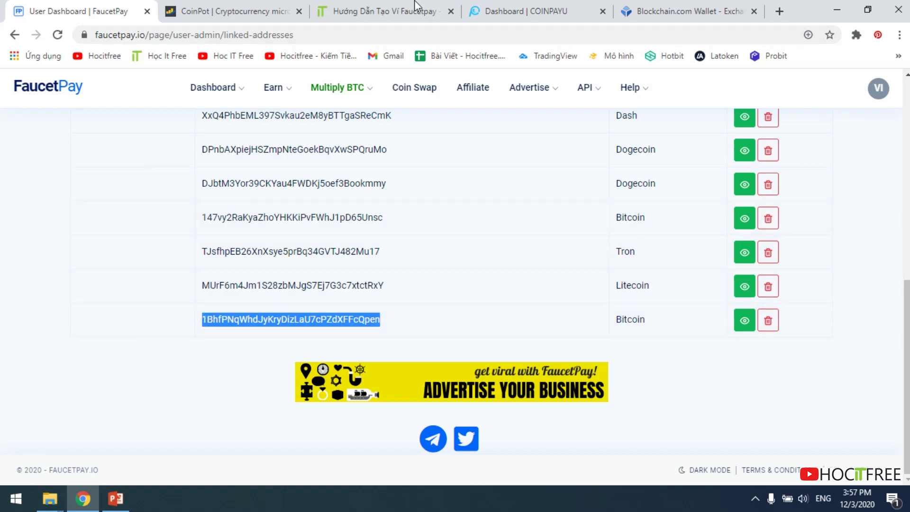
{"action": "left_click", "coordinate": [545, 9]}
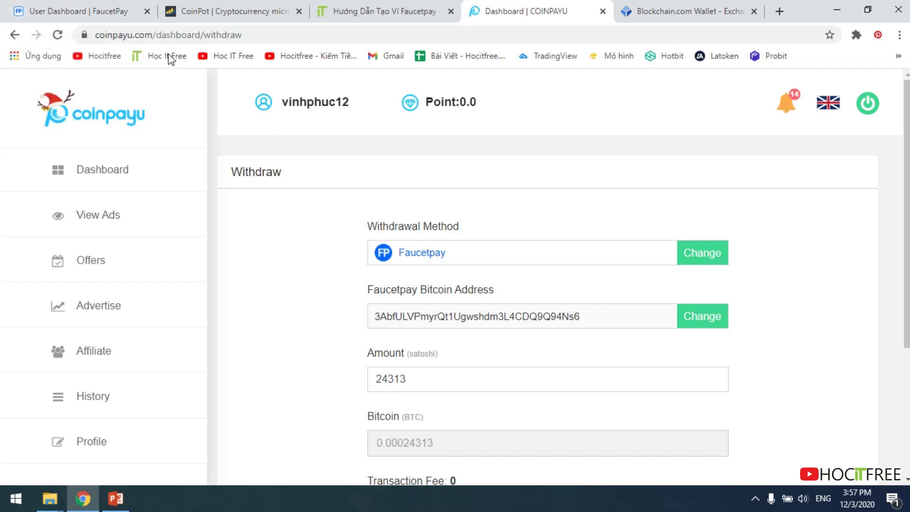
{"action": "left_click", "coordinate": [85, 10]}
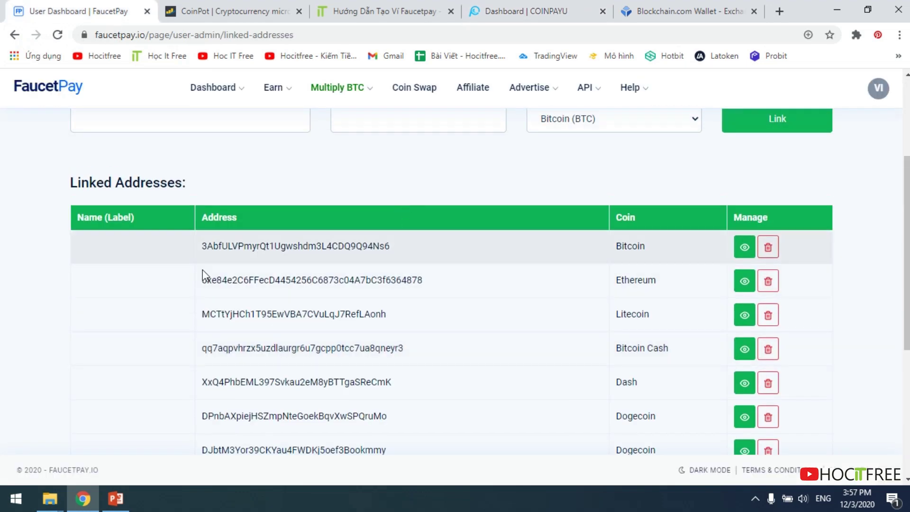
{"action": "left_click_drag", "start_coordinate": [399, 247], "coordinate": [199, 252]}
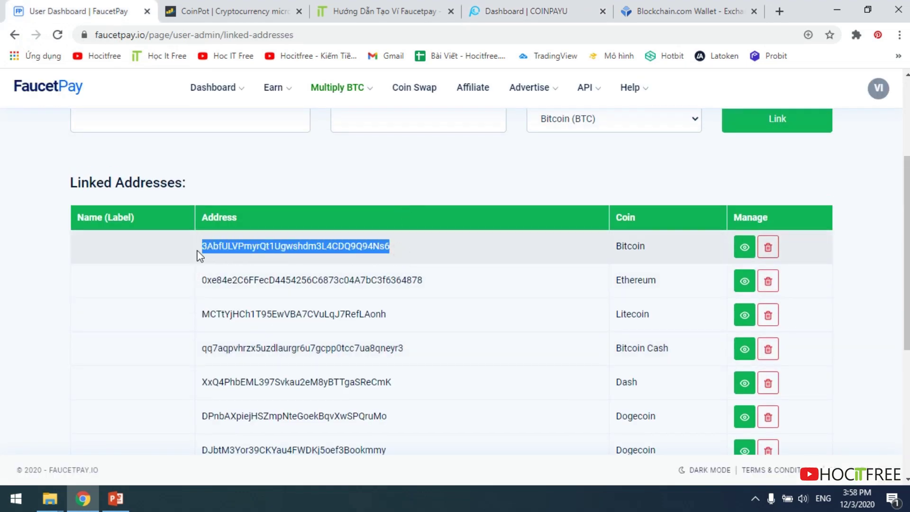
{"action": "left_click", "coordinate": [504, 6]}
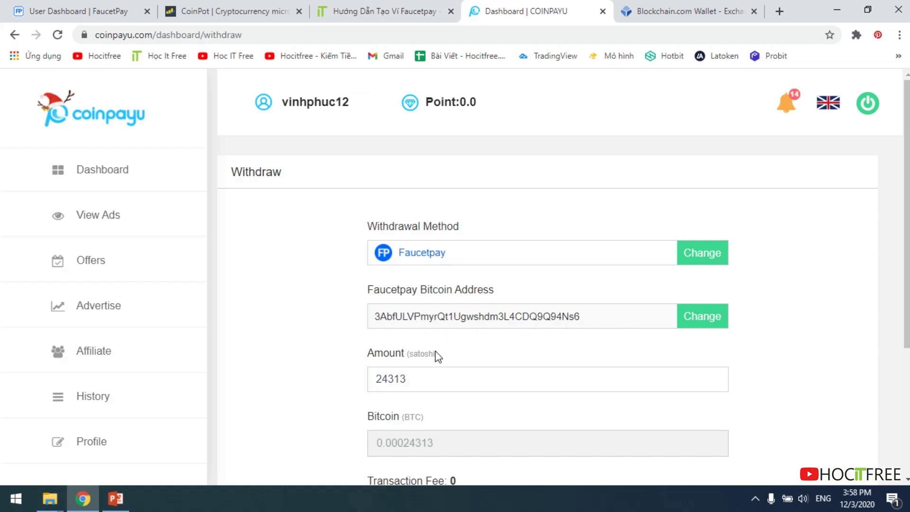
Review the amount and transaction fee on the form and submit the Faucetpay withdrawal of 24313 satoshi.
{"action": "scroll", "coordinate": [436, 355], "scroll_direction": "down", "scroll_amount": 3}
{"action": "left_click_drag", "start_coordinate": [379, 242], "coordinate": [376, 244]}
{"action": "left_click", "coordinate": [335, 277]}
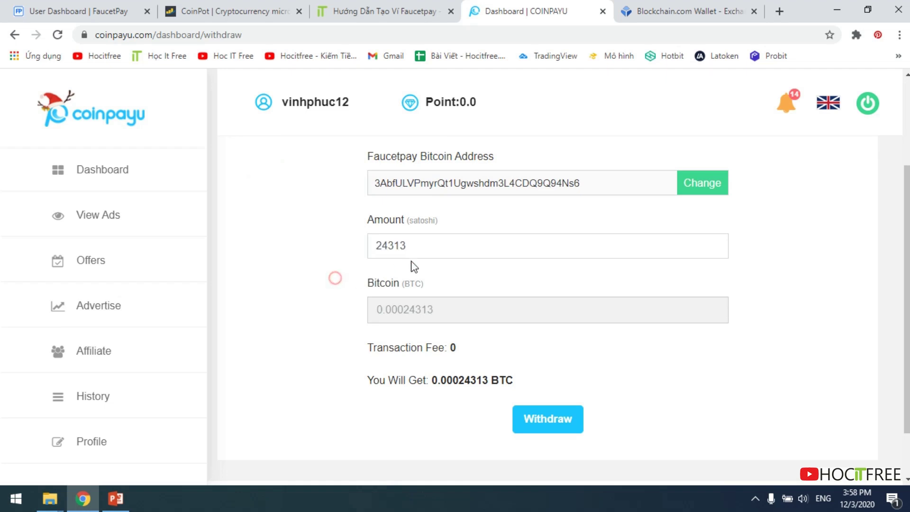
{"action": "left_click", "coordinate": [338, 221]}
{"action": "left_click_drag", "start_coordinate": [372, 348], "coordinate": [470, 356]}
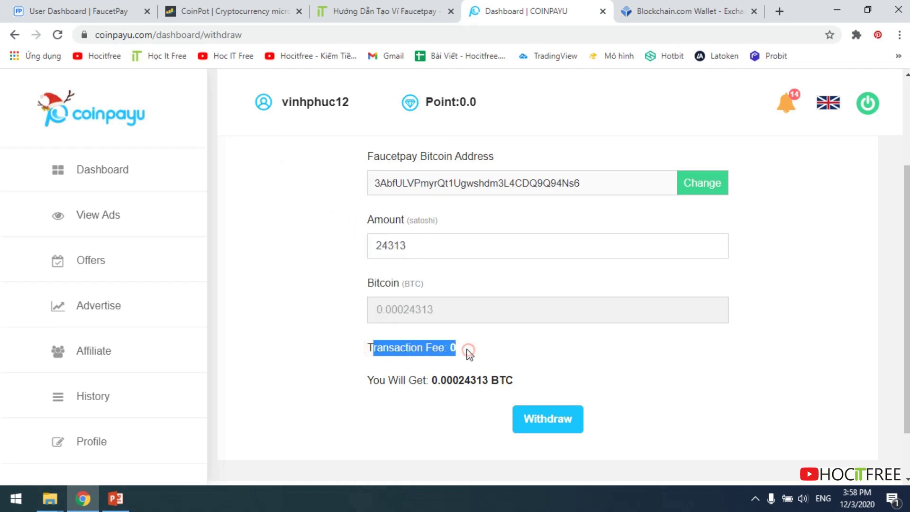
{"action": "left_click", "coordinate": [393, 380]}
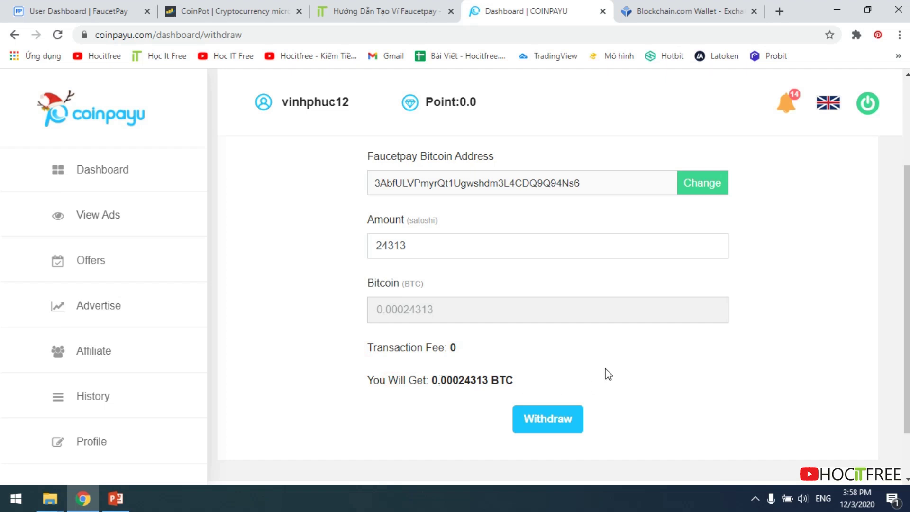
{"action": "left_click", "coordinate": [552, 423]}
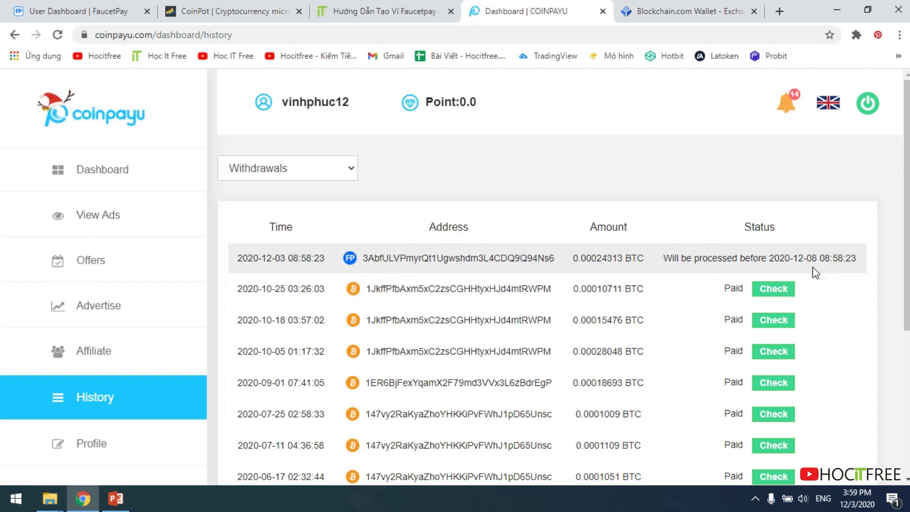
Check the processing date of the newest withdrawal in the CoinPayU history and the Bitcoin balance on the FaucetPay dashboard.
{"action": "left_click_drag", "start_coordinate": [776, 264], "coordinate": [822, 270]}
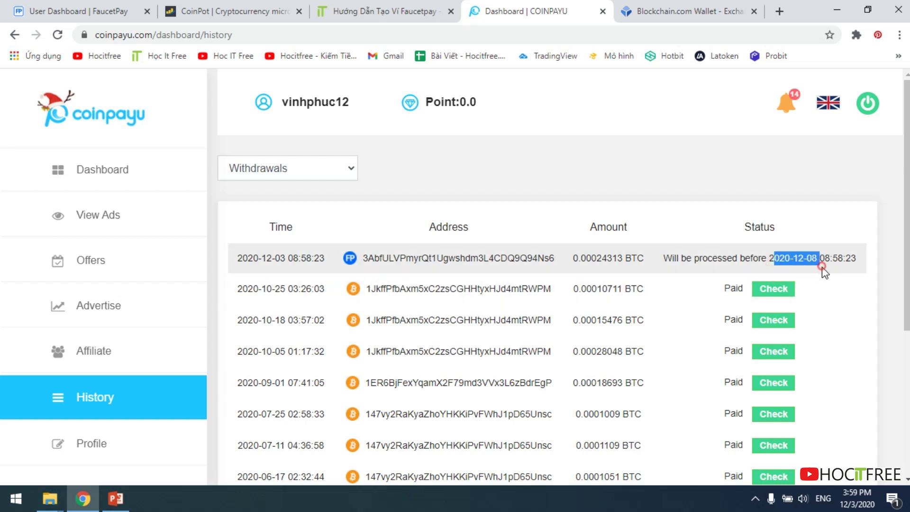
{"action": "left_click", "coordinate": [826, 271]}
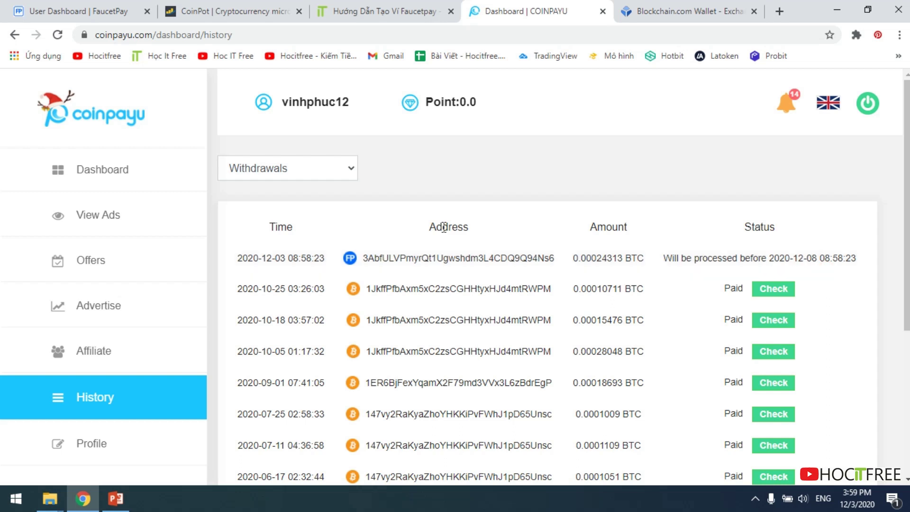
{"action": "left_click", "coordinate": [95, 10]}
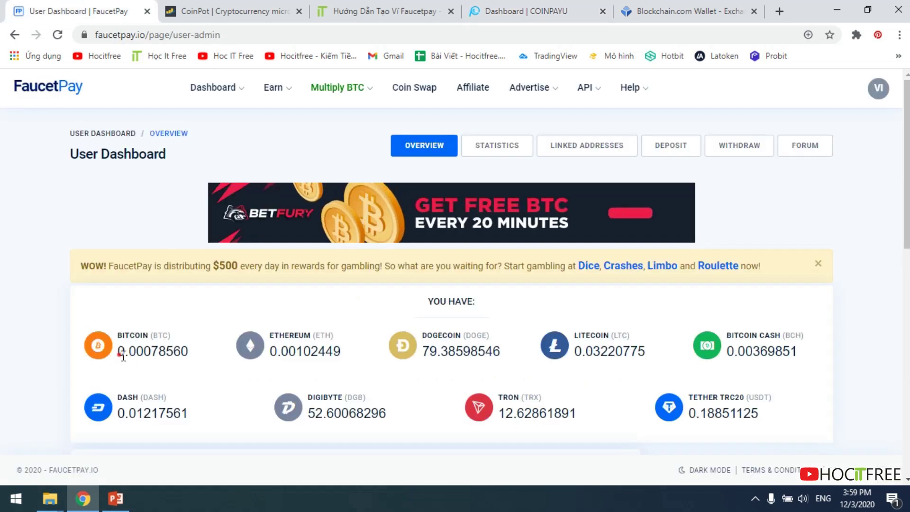
{"action": "mouse_move", "coordinate": [120, 353]}
{"action": "left_mouse_down"}
{"action": "mouse_move", "coordinate": [194, 365]}
{"action": "mouse_move", "coordinate": [119, 351]}
{"action": "left_mouse_up"}
{"action": "left_click", "coordinate": [192, 362]}
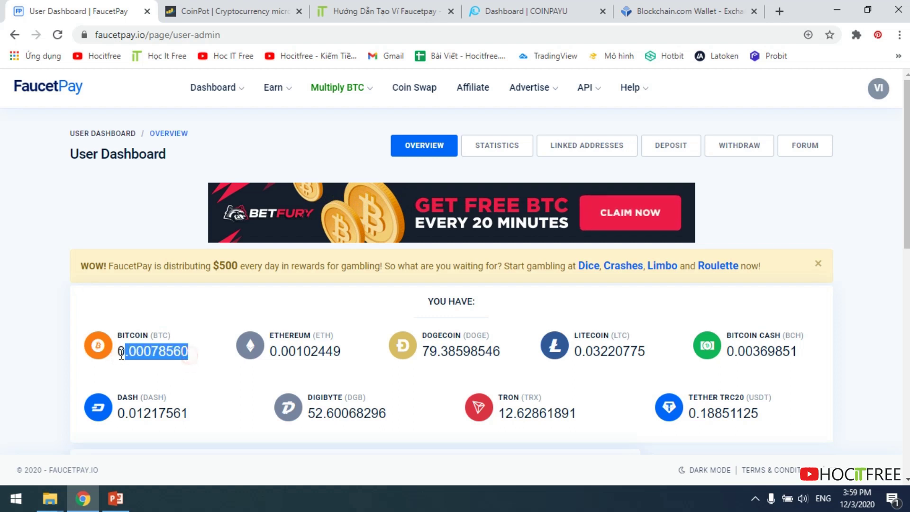
{"action": "left_click", "coordinate": [120, 350]}
{"action": "left_click", "coordinate": [42, 228]}
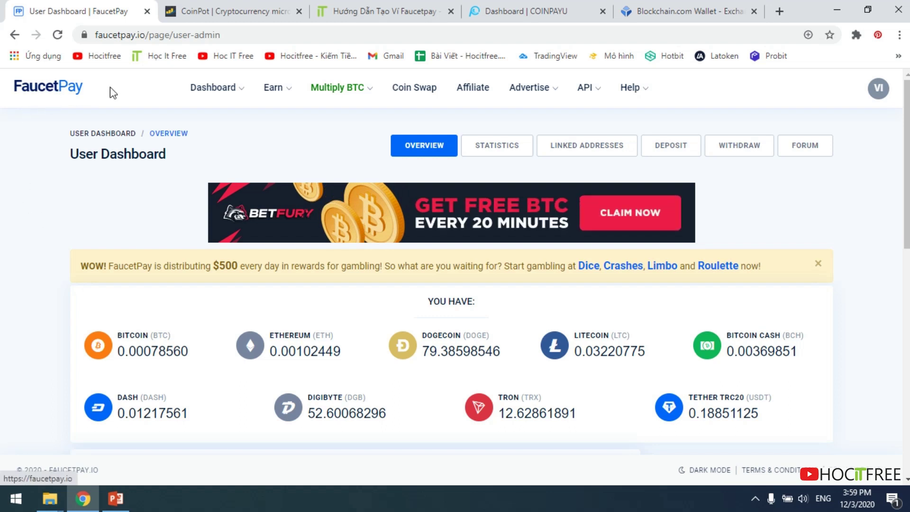
{"action": "left_click", "coordinate": [878, 89]}
{"action": "left_click", "coordinate": [17, 149]}
Open FaucetPay's linked addresses and examine the last Bitcoin address in the list.
{"action": "left_click", "coordinate": [588, 156]}
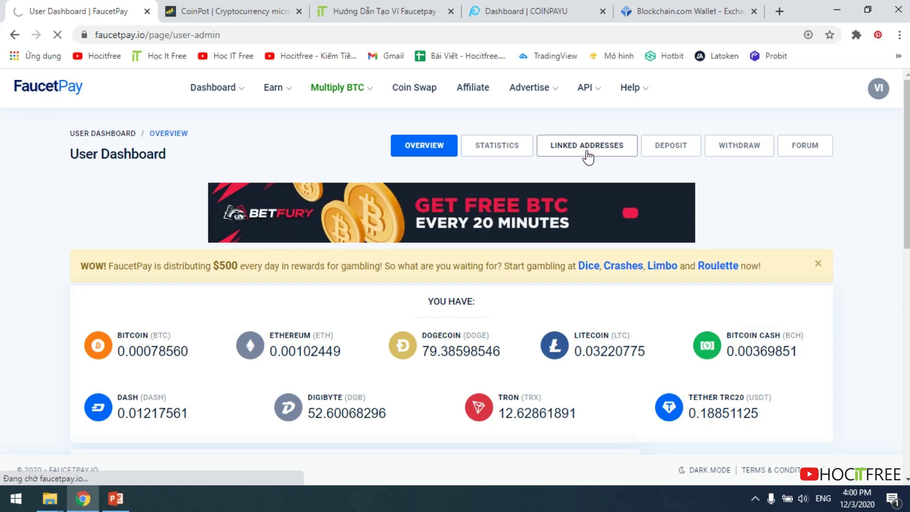
{"action": "scroll", "coordinate": [706, 271], "scroll_direction": "down", "scroll_amount": 5}
{"action": "scroll", "coordinate": [709, 273], "scroll_direction": "down", "scroll_amount": 2}
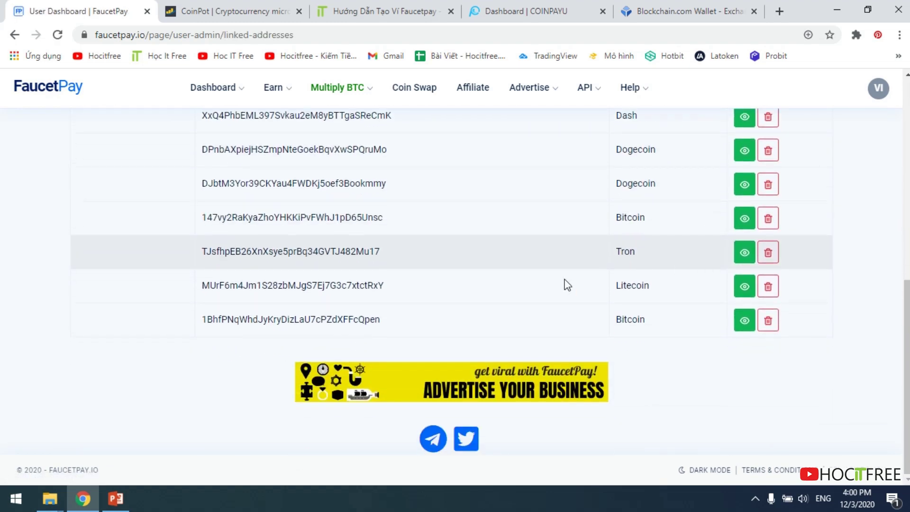
{"action": "mouse_move", "coordinate": [203, 324]}
{"action": "left_mouse_down"}
{"action": "mouse_move", "coordinate": [394, 325]}
{"action": "mouse_move", "coordinate": [197, 320]}
{"action": "left_mouse_up"}
{"action": "left_click", "coordinate": [398, 326]}
{"action": "left_click", "coordinate": [212, 375]}
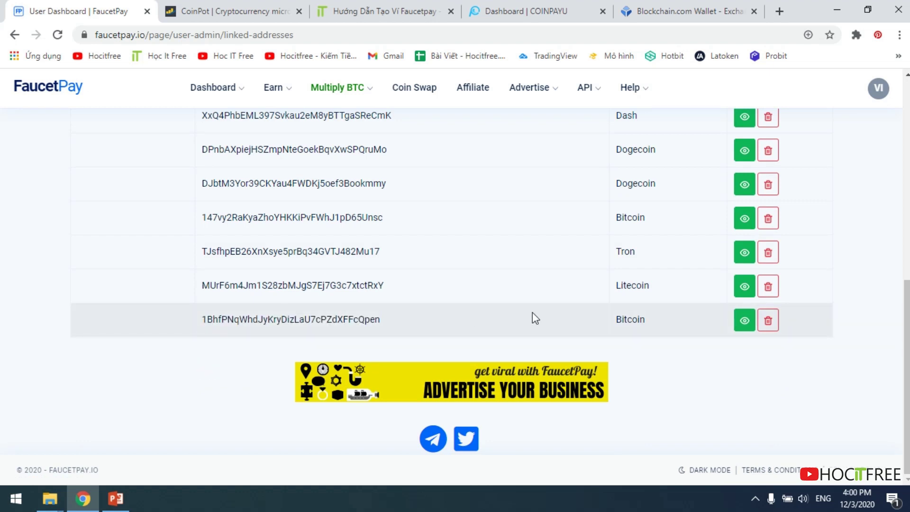
{"action": "left_click_drag", "start_coordinate": [400, 322], "coordinate": [212, 332]}
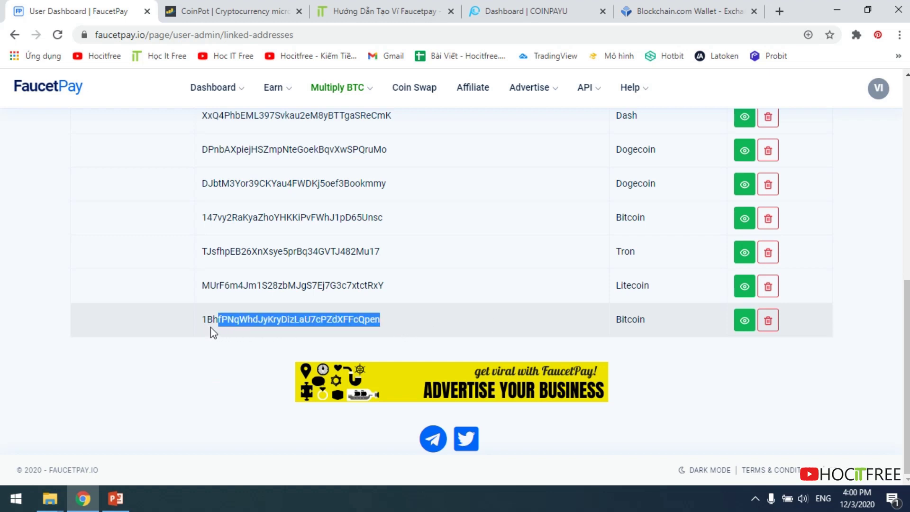
{"action": "left_click", "coordinate": [201, 347]}
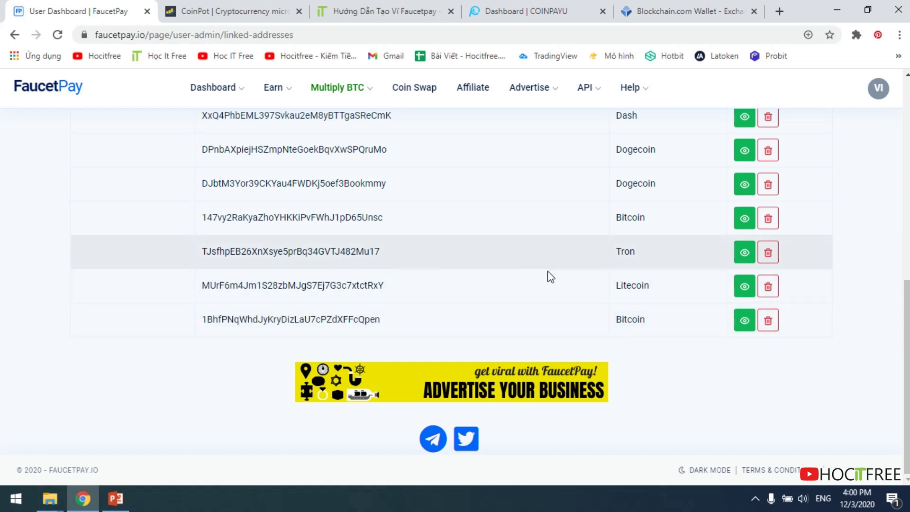
Examine the Tron entry among the linked addresses, including its coin type and wallet address.
{"action": "double_click", "coordinate": [626, 253]}
{"action": "left_click", "coordinate": [653, 261]}
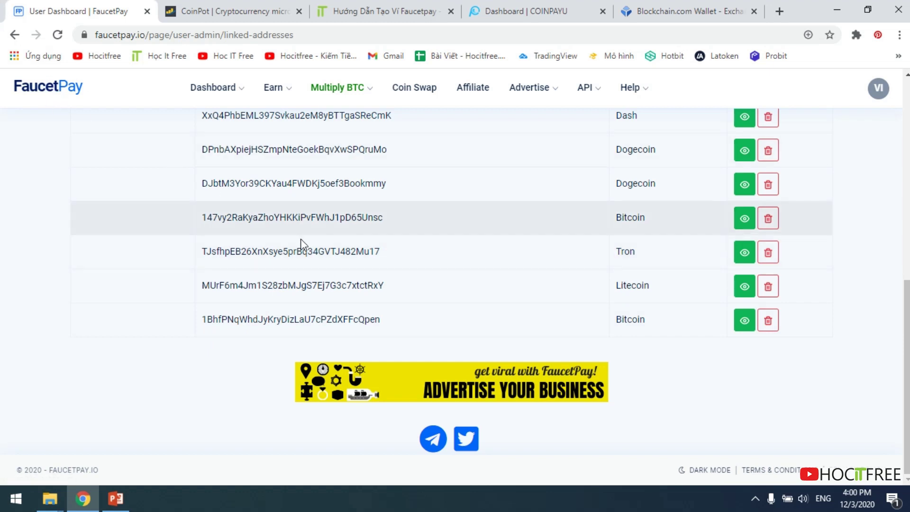
{"action": "left_click_drag", "start_coordinate": [381, 251], "coordinate": [204, 255]}
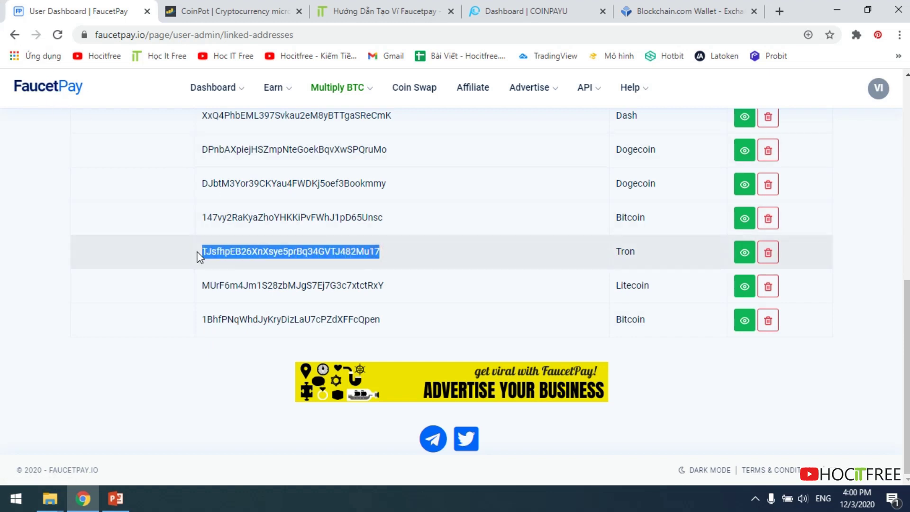
{"action": "left_click", "coordinate": [151, 269]}
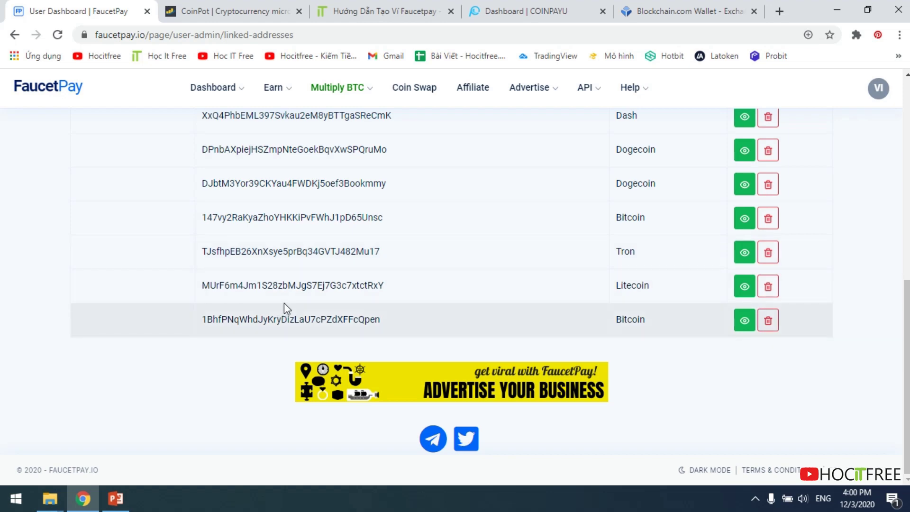
Open FaucetPay's Faucet List, show the Ethereum faucets and look through the listed sites and their payouts.
{"action": "scroll", "coordinate": [283, 302], "scroll_direction": "up", "scroll_amount": 9}
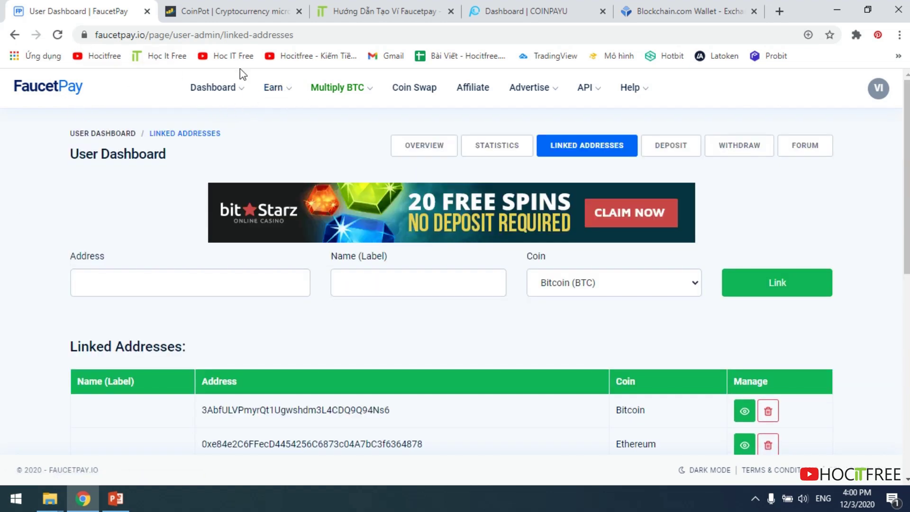
{"action": "left_click", "coordinate": [285, 90]}
{"action": "left_click", "coordinate": [297, 121]}
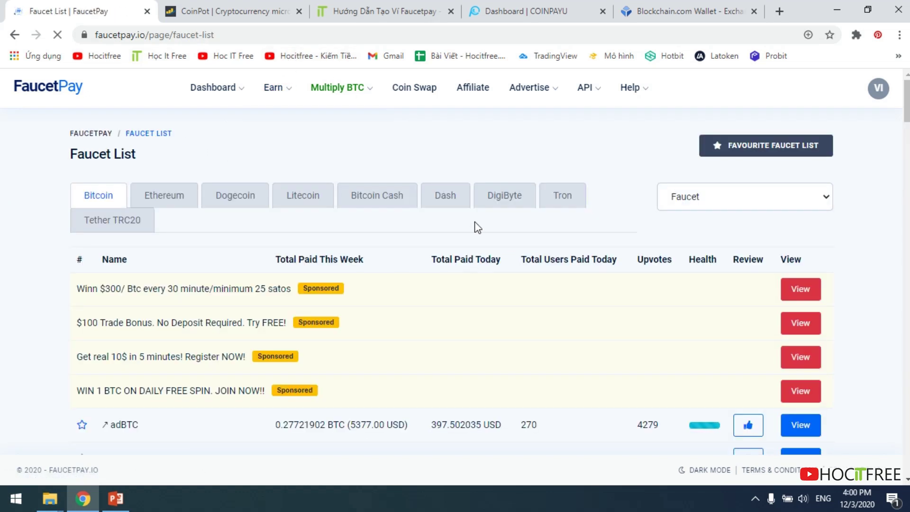
{"action": "left_click", "coordinate": [170, 200]}
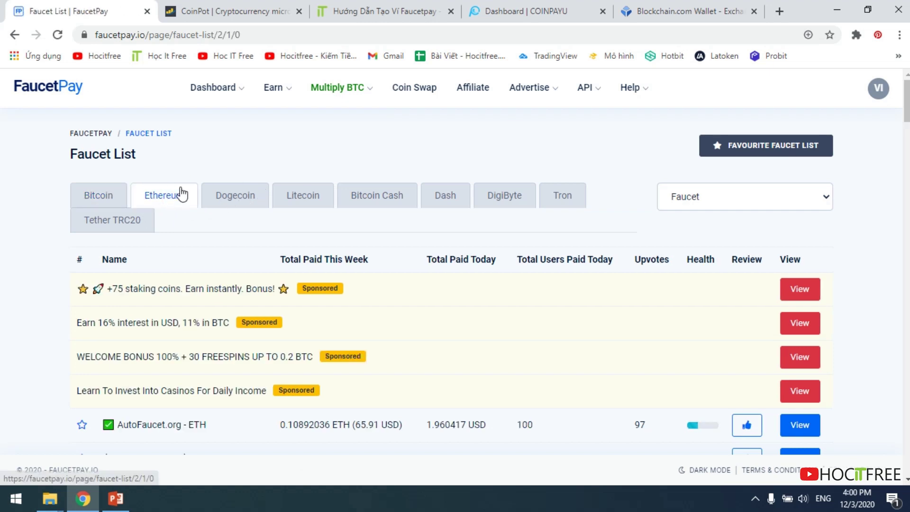
{"action": "scroll", "coordinate": [180, 205], "scroll_direction": "down", "scroll_amount": 15}
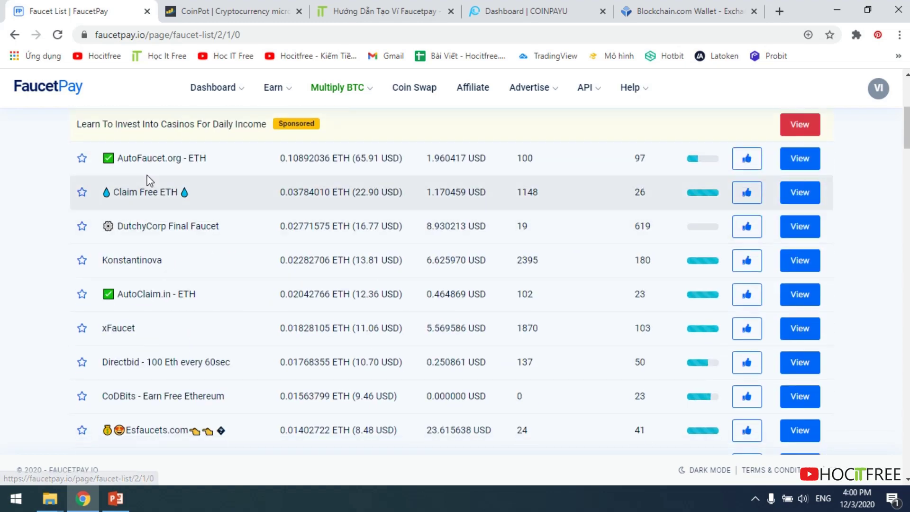
{"action": "scroll", "coordinate": [189, 189], "scroll_direction": "down", "scroll_amount": 20}
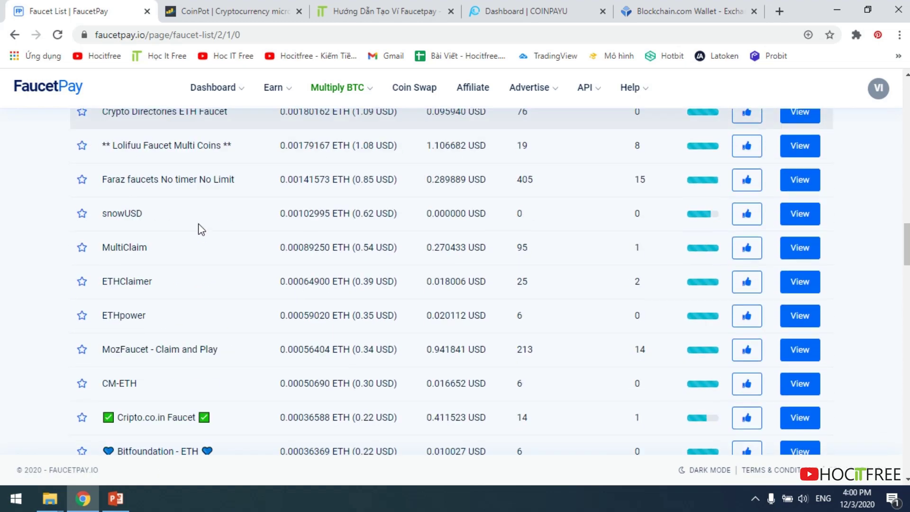
{"action": "scroll", "coordinate": [605, 281], "scroll_direction": "down", "scroll_amount": 12}
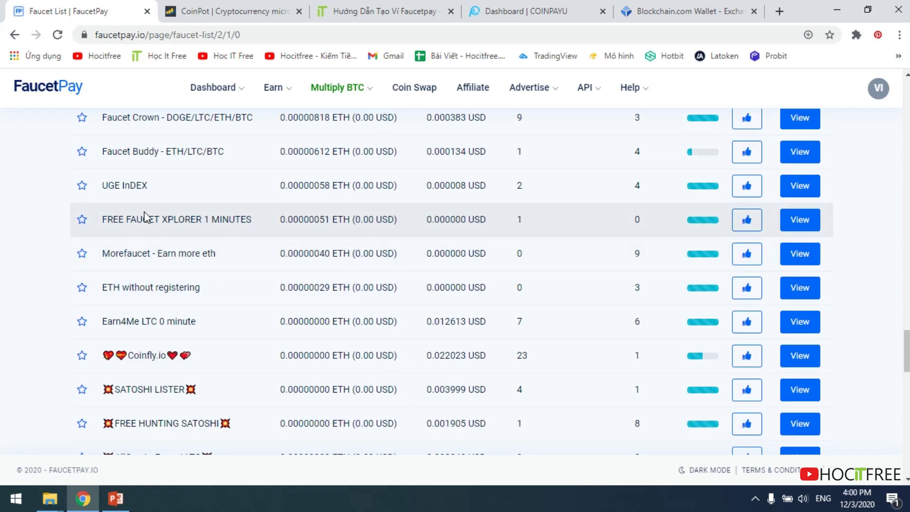
{"action": "scroll", "coordinate": [469, 289], "scroll_direction": "up", "scroll_amount": 20}
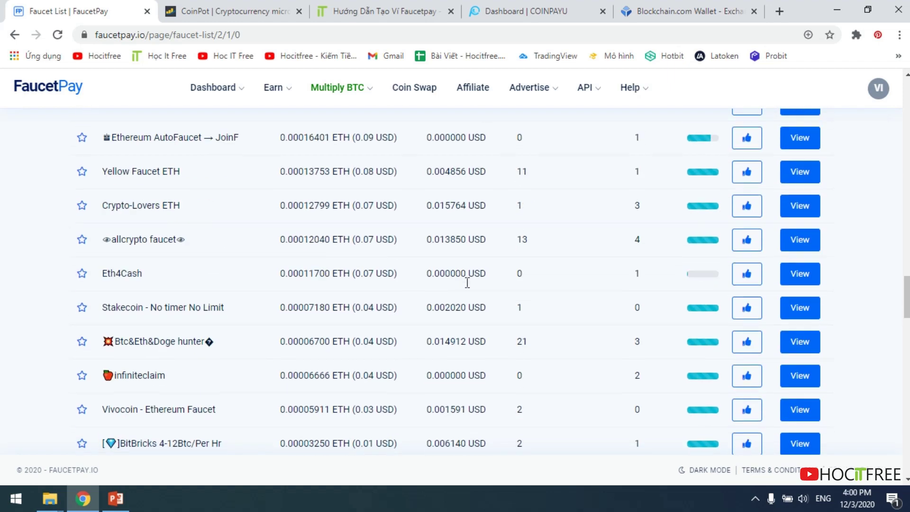